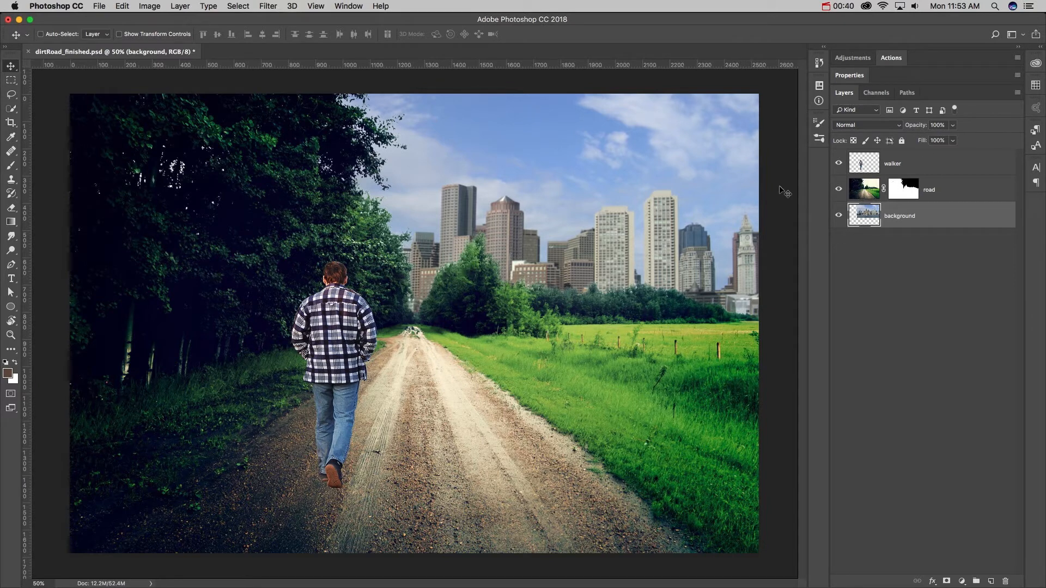
# Examine what the walker, road and background layers each contribute by hiding and showing them in turn.
pyautogui.click(839, 163)
pyautogui.click(839, 163)
pyautogui.click(840, 164)
pyautogui.click(839, 163)
pyautogui.click(839, 191)
pyautogui.click(839, 190)
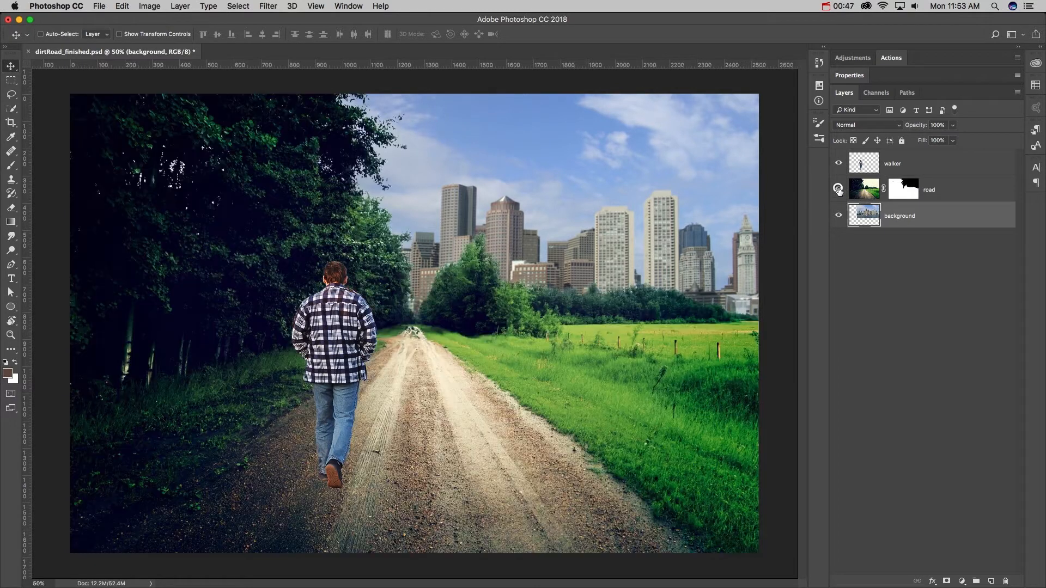
pyautogui.click(839, 216)
pyautogui.click(839, 215)
# Add a Color Balance adjustment directly above the background layer and shift its midtones toward yellow.
pyautogui.click(970, 196)
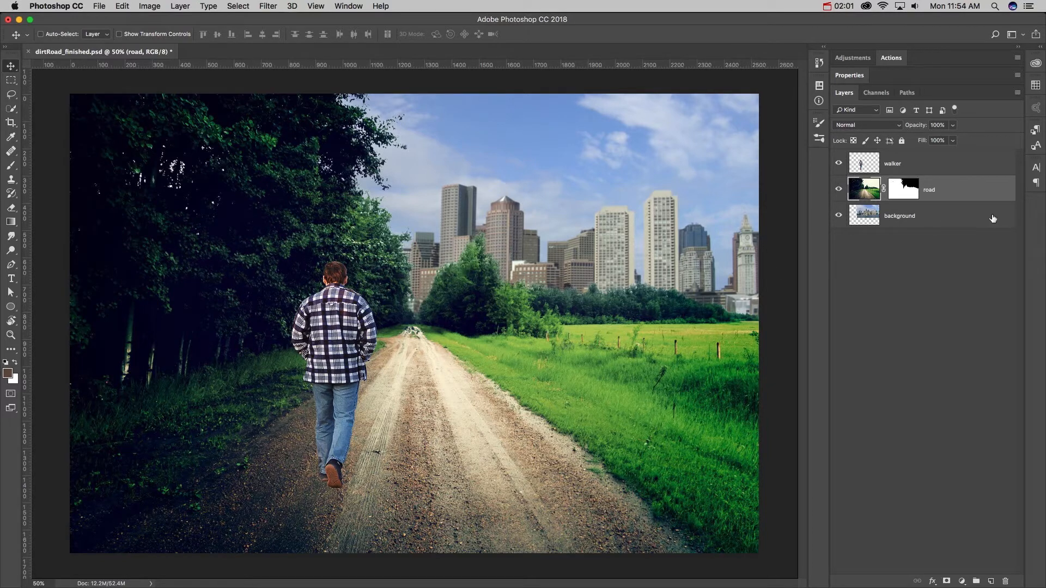
pyautogui.click(966, 216)
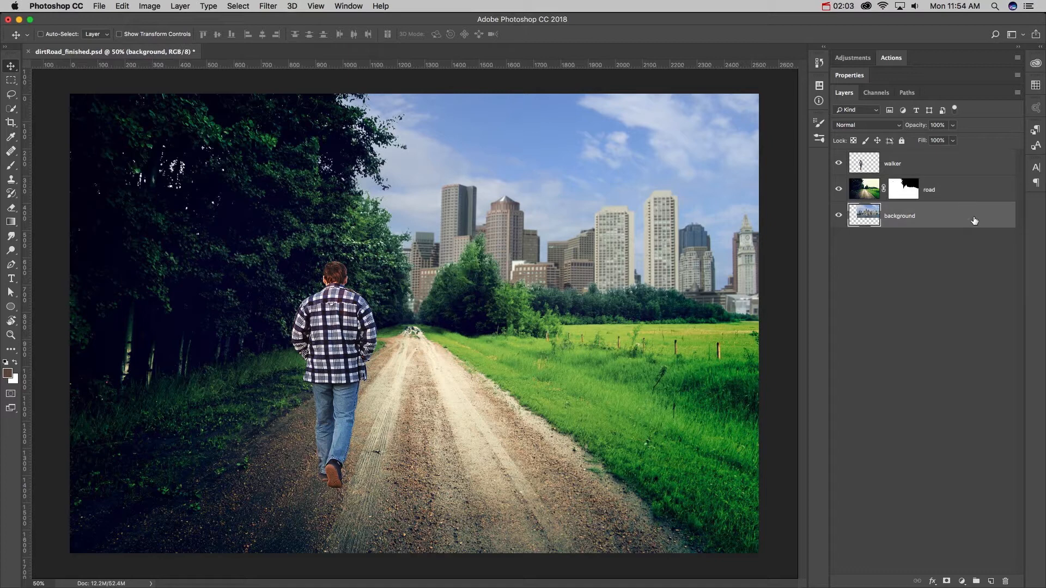
pyautogui.click(865, 58)
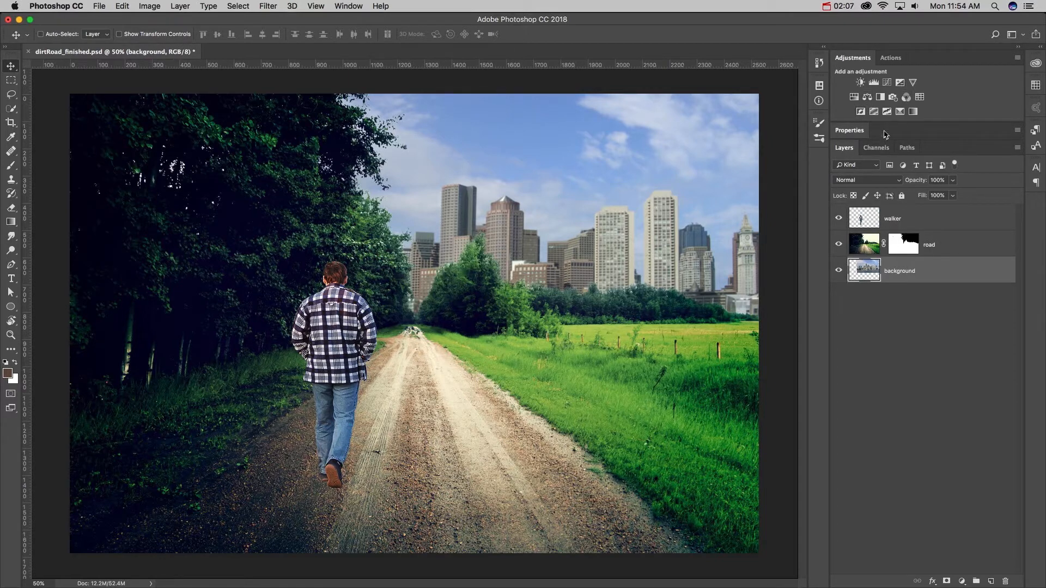
pyautogui.click(868, 100)
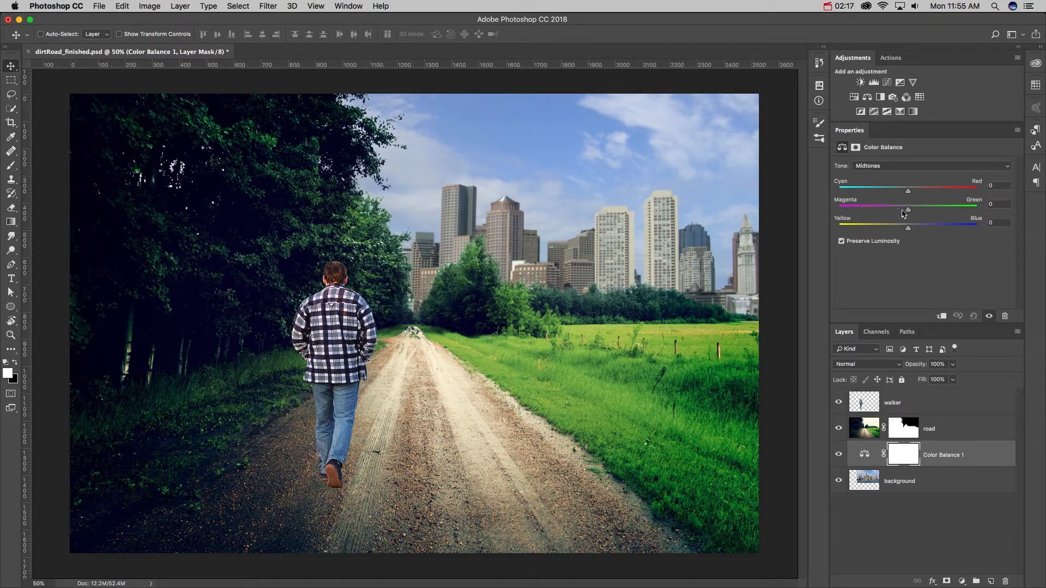
pyautogui.moveTo(909, 229); pyautogui.dragTo(900, 197)
# Add a Color Balance adjustment above the walker layer and shift its midtones toward cyan and yellow.
pyautogui.click(942, 410)
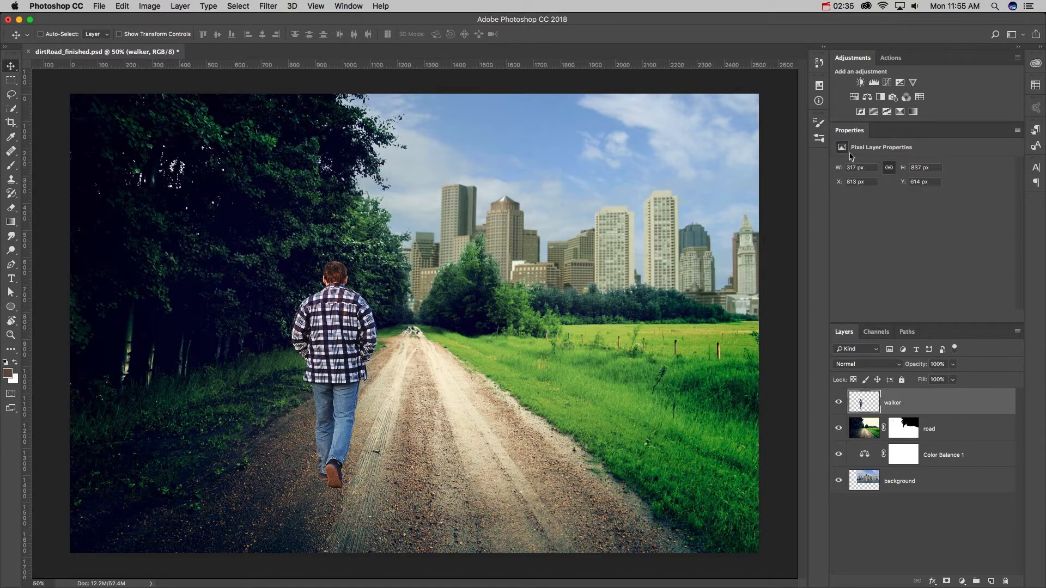
pyautogui.click(867, 97)
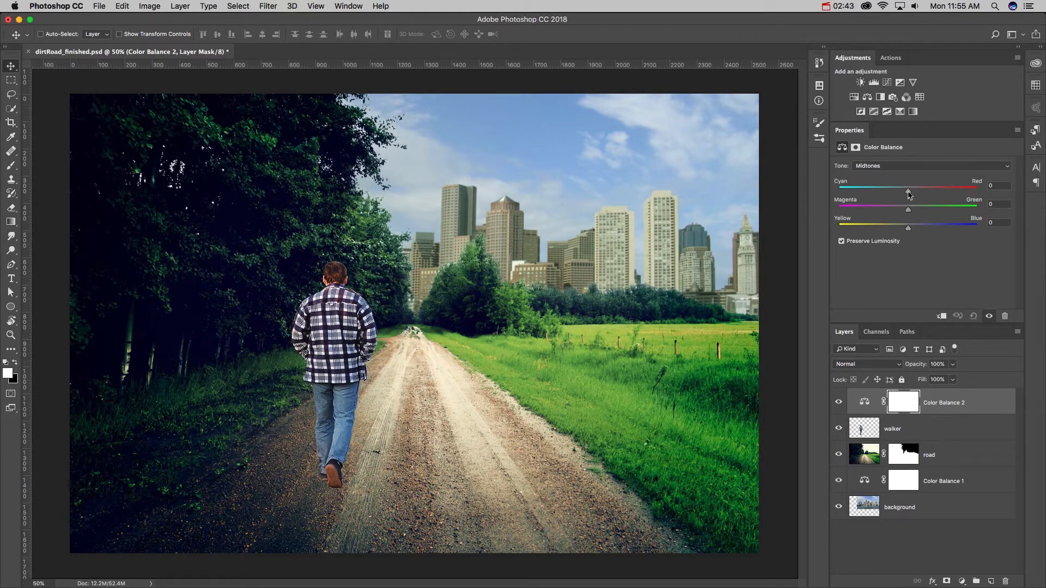
pyautogui.moveTo(909, 195); pyautogui.dragTo(898, 231)
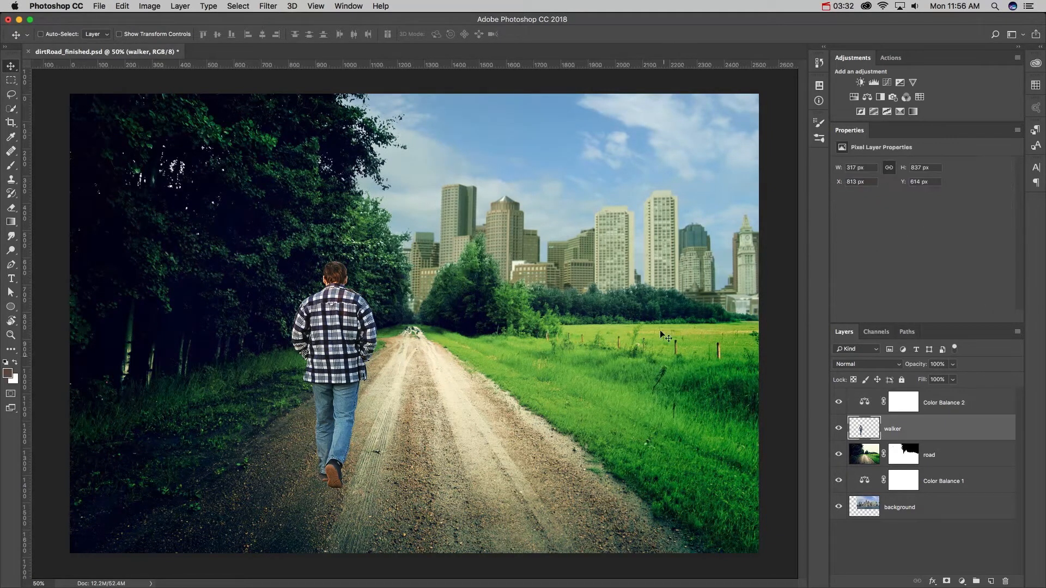
# Group the walker layer with the Color Balance adjustment above it, and select the walker layer inside the expanded group.
pyautogui.keyDown('shift'); pyautogui.click(966, 411); pyautogui.keyUp('shift')
pyautogui.press('super+g')
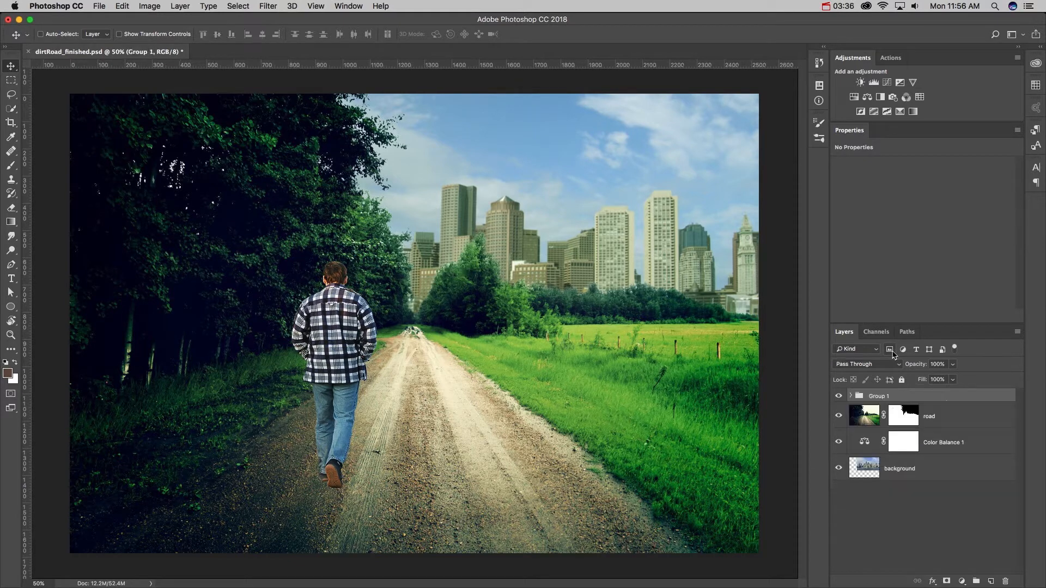
pyautogui.click(851, 399)
pyautogui.click(933, 449)
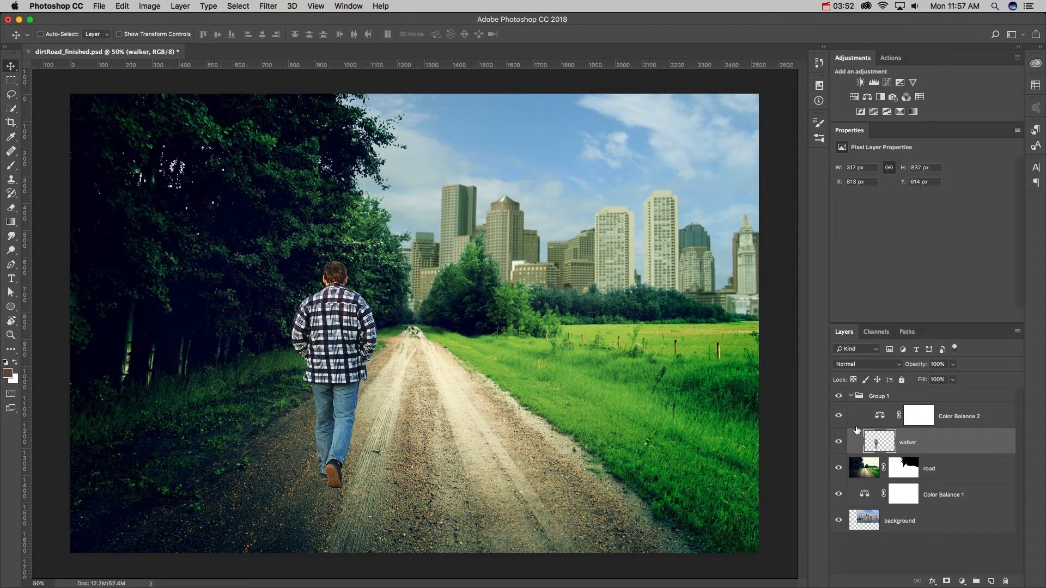
# Compare the image with and without Color Balance 2, and clip that adjustment to the walker layer.
pyautogui.click(836, 415)
pyautogui.click(839, 416)
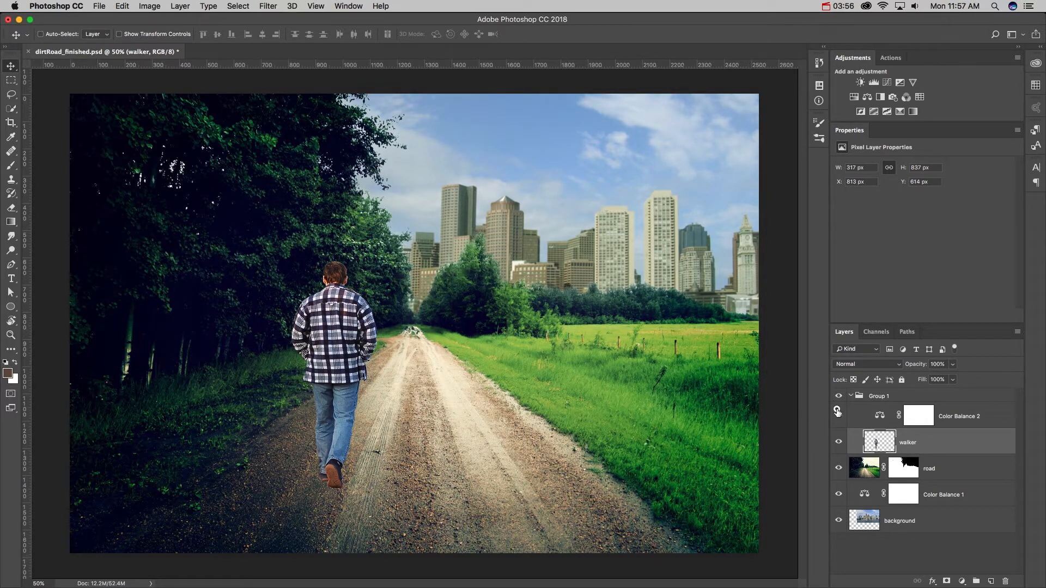
pyautogui.doubleClick(919, 432)
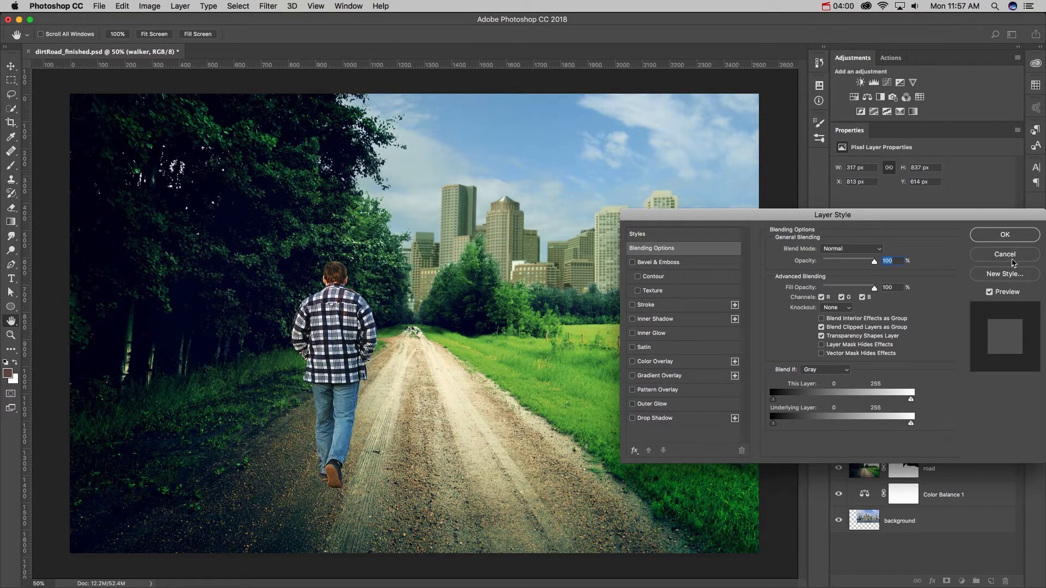
pyautogui.click(1004, 255)
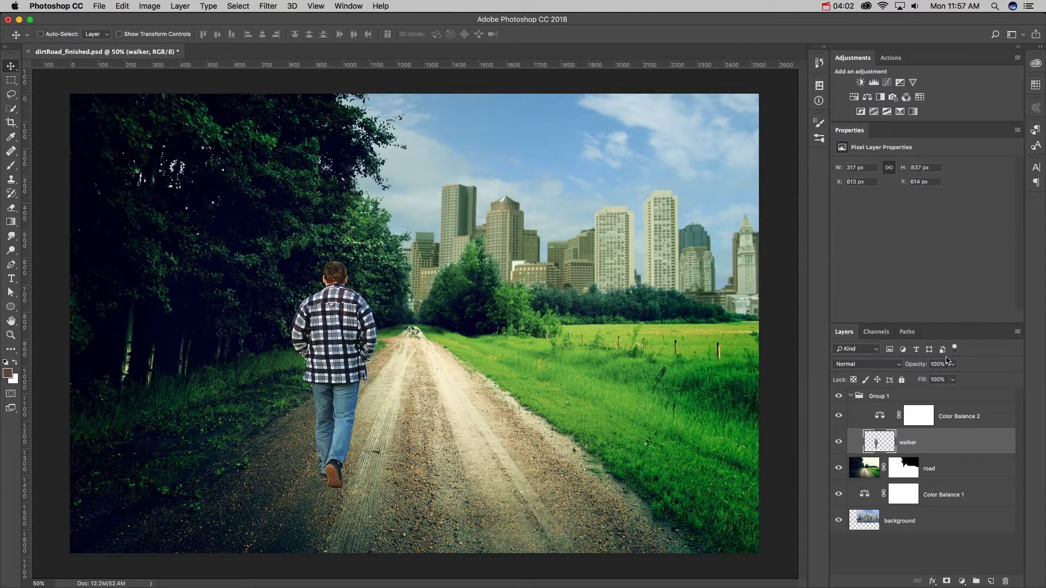
pyautogui.moveTo(929, 406); pyautogui.dragTo(933, 426)
pyautogui.keyDown('alt'); pyautogui.click(933, 426); pyautogui.keyUp('alt')
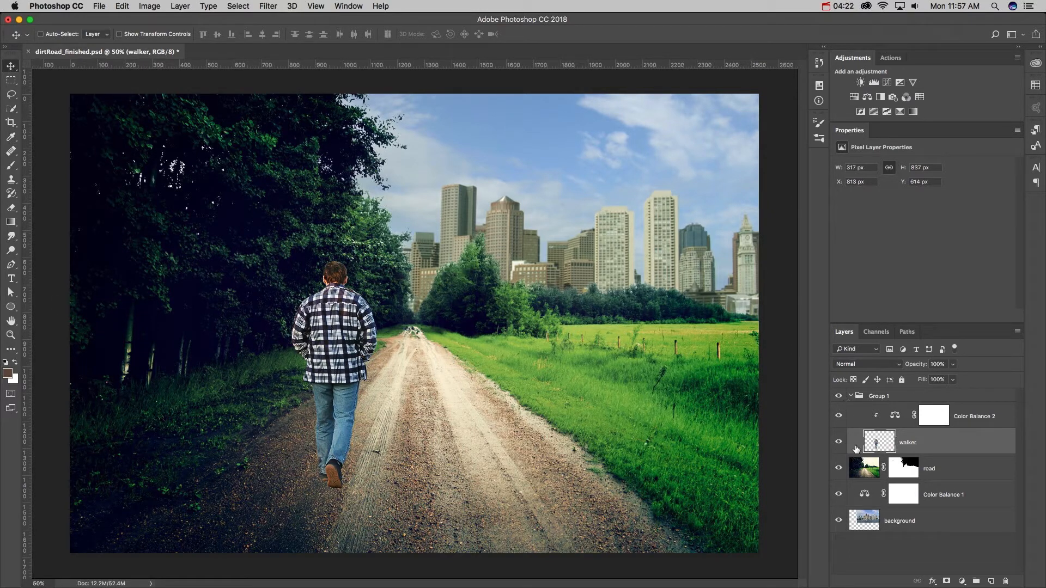
# Add a Levels adjustment clipped to the walker layer and lower its output white level to 80.
pyautogui.click(874, 83)
pyautogui.moveTo(1000, 273); pyautogui.dragTo(904, 274)
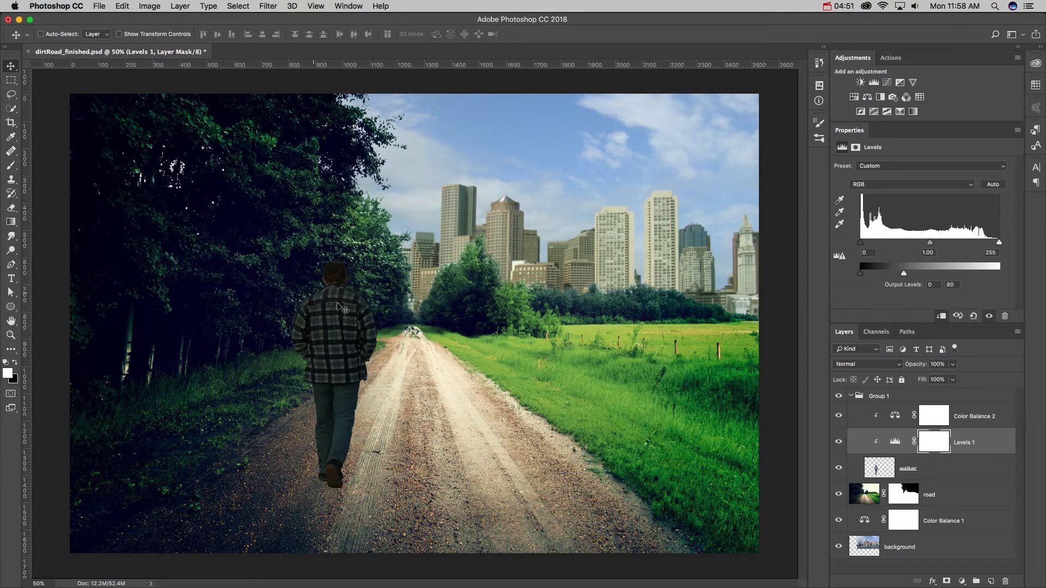
# Paint black on the Levels 1 mask along the walker's right side with a 33 px soft brush at 21% flow.
pyautogui.click(939, 445)
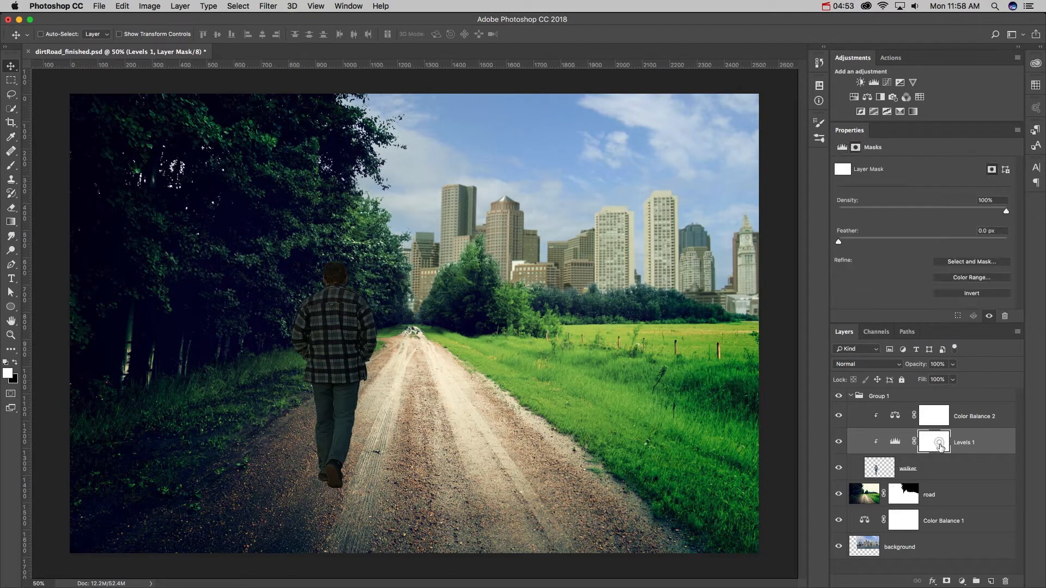
pyautogui.press('b')
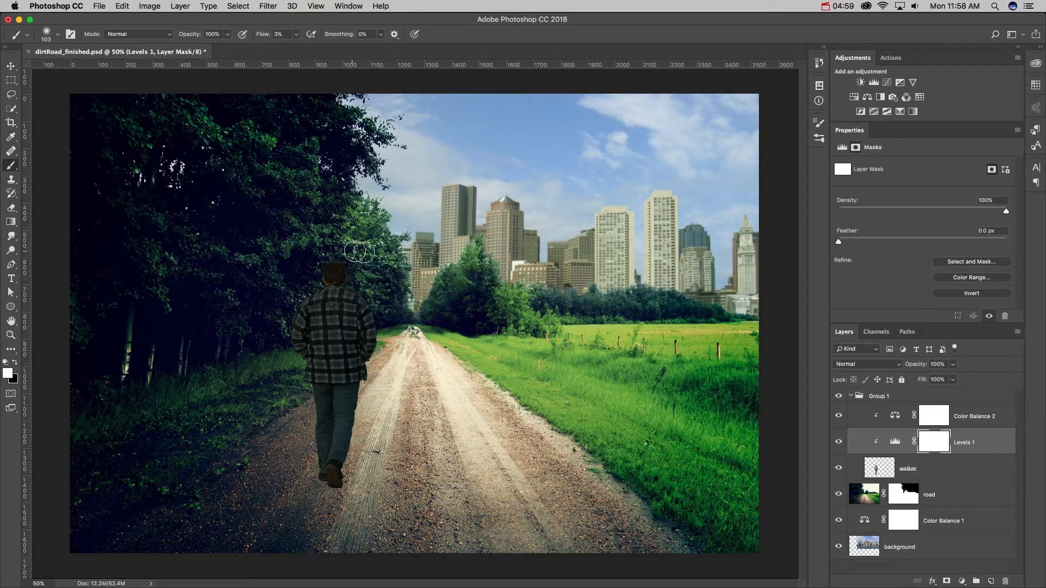
pyautogui.moveTo(360, 281)
pyautogui.mouseDown()
pyautogui.moveTo(401, 262)
pyautogui.moveTo(416, 201)
pyautogui.mouseUp()
pyautogui.press('b')
pyautogui.hotkey('ctrl', 'r')
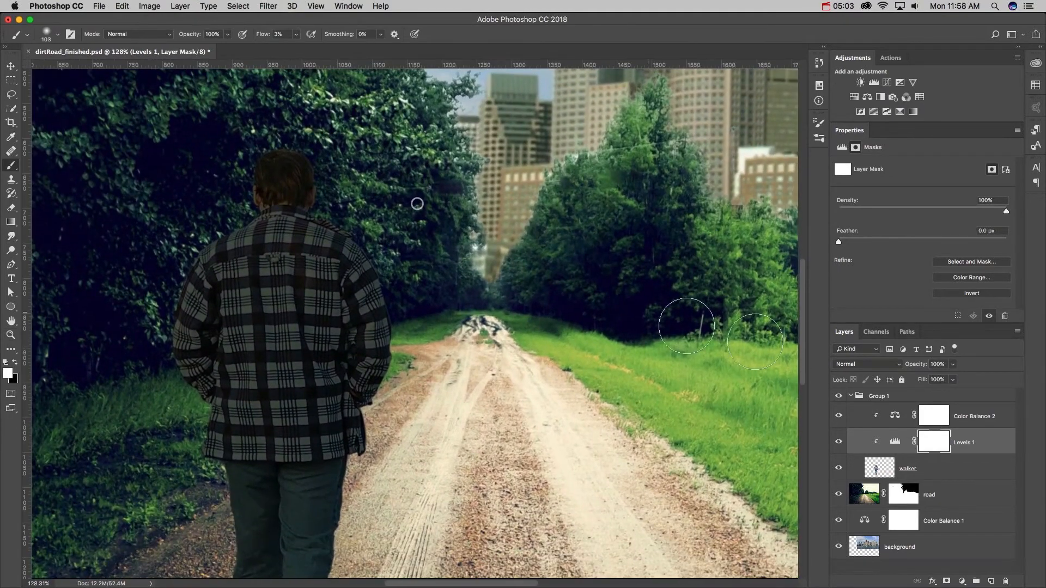
pyautogui.rightClick(371, 245)
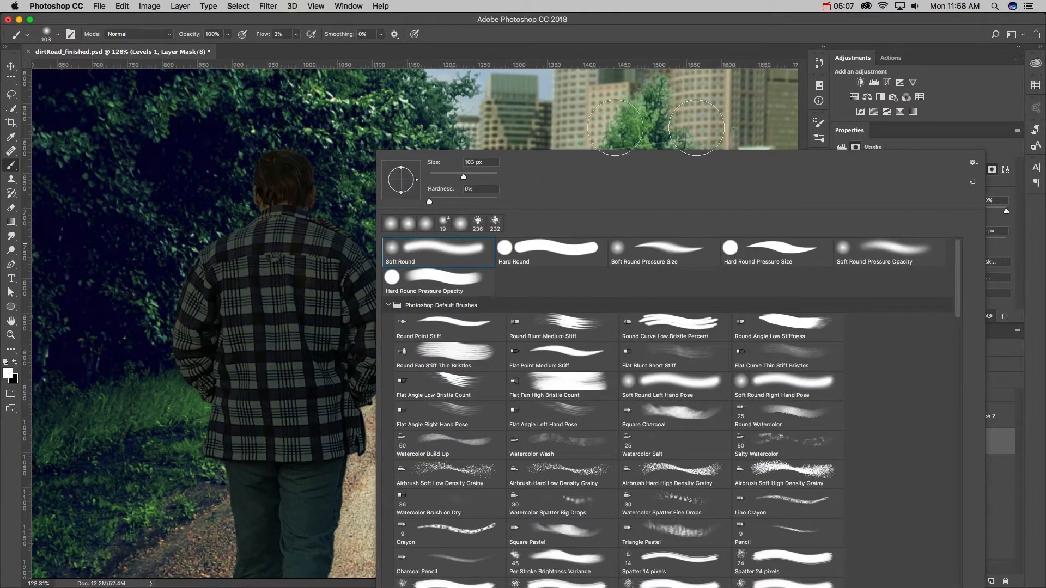
pyautogui.click(581, 21)
pyautogui.moveTo(374, 190); pyautogui.dragTo(351, 197)
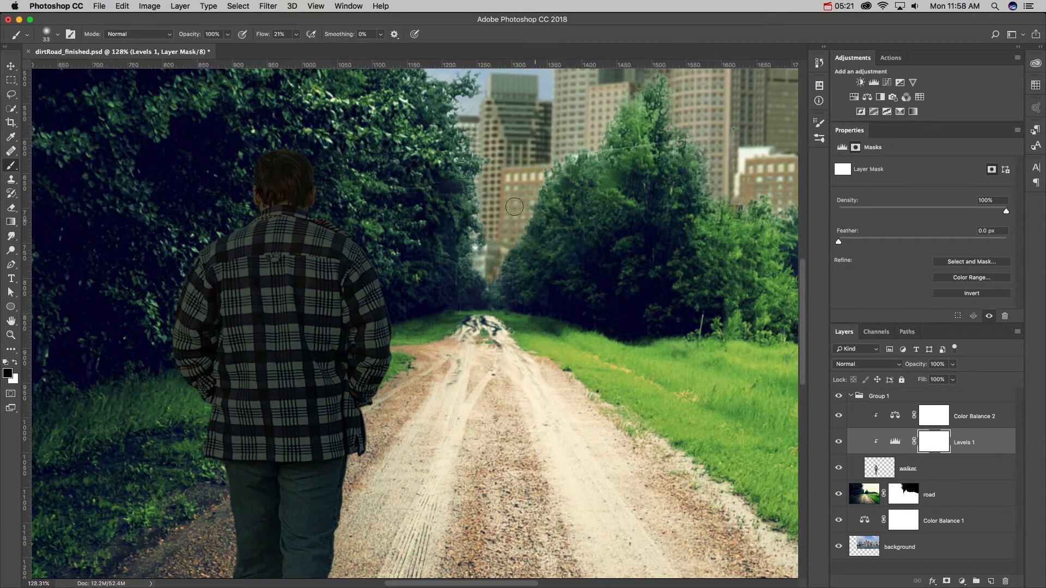
pyautogui.moveTo(318, 173)
pyautogui.mouseDown()
pyautogui.moveTo(313, 161)
pyautogui.moveTo(313, 203)
pyautogui.moveTo(347, 226)
pyautogui.moveTo(401, 306)
pyautogui.moveTo(392, 308)
pyautogui.moveTo(406, 372)
pyautogui.moveTo(384, 389)
pyautogui.moveTo(364, 436)
pyautogui.moveTo(409, 286)
pyautogui.mouseUp()
pyautogui.hotkey('ctrl', 'r')
pyautogui.moveTo(360, 327)
pyautogui.mouseDown()
pyautogui.moveTo(357, 404)
pyautogui.moveTo(343, 432)
pyautogui.moveTo(351, 436)
pyautogui.moveTo(342, 432)
pyautogui.moveTo(317, 534)
pyautogui.mouseUp()
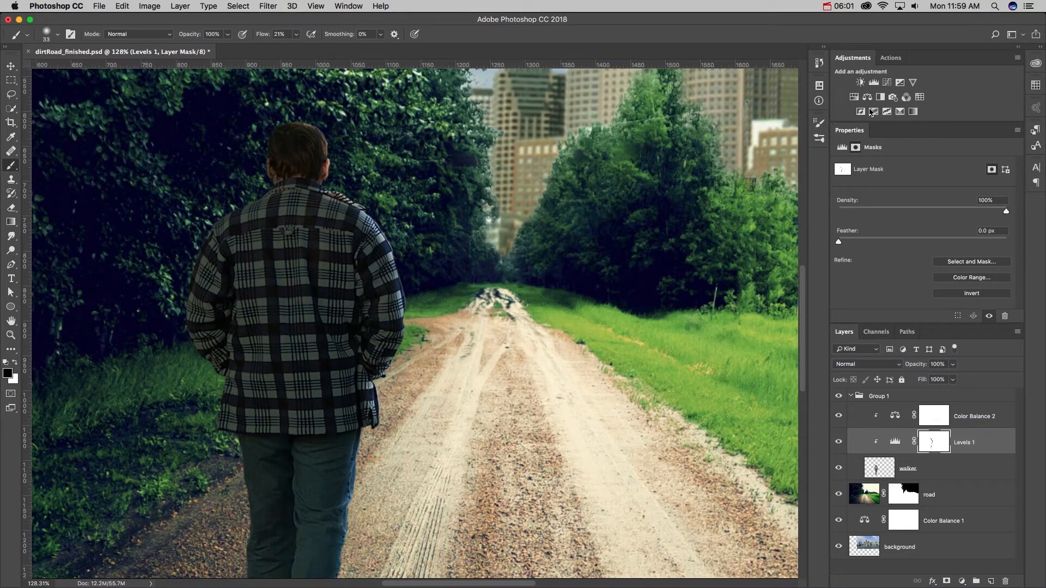
# Add a second clipped Levels adjustment above Levels 1, set its blend mode to Multiply and invert its mask to black.
pyautogui.click(874, 83)
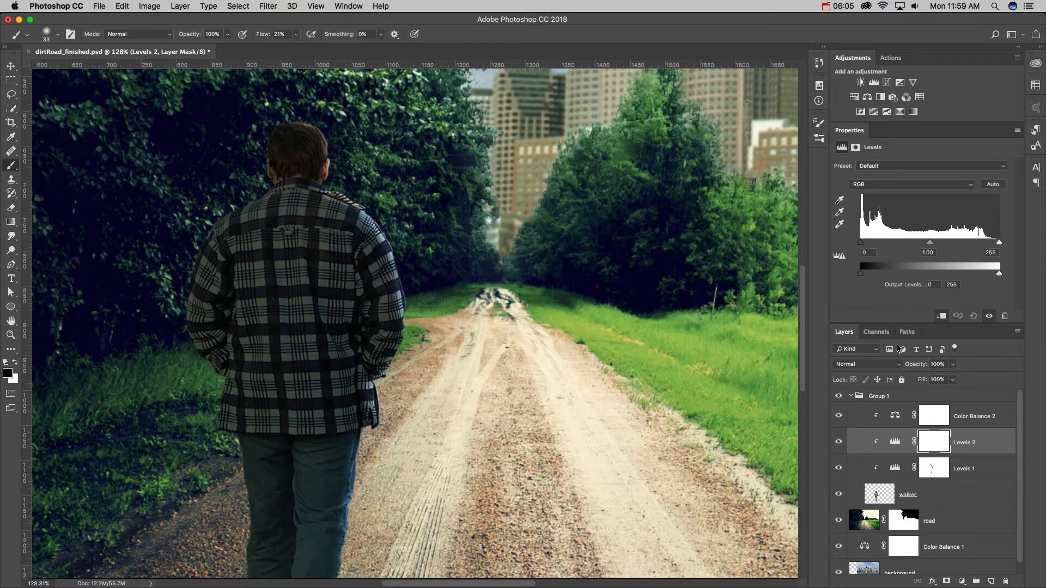
pyautogui.click(894, 365)
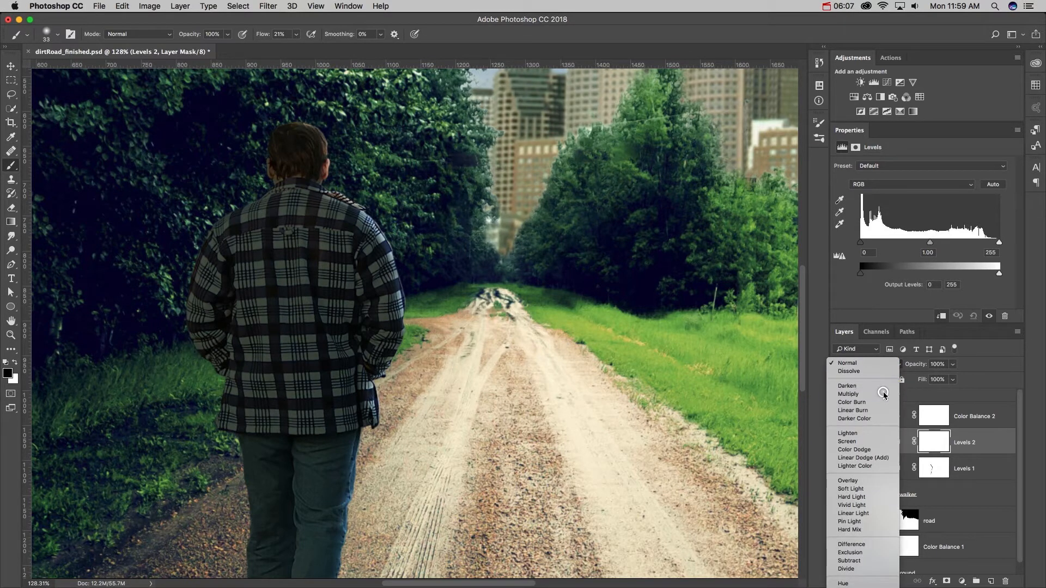
pyautogui.click(849, 395)
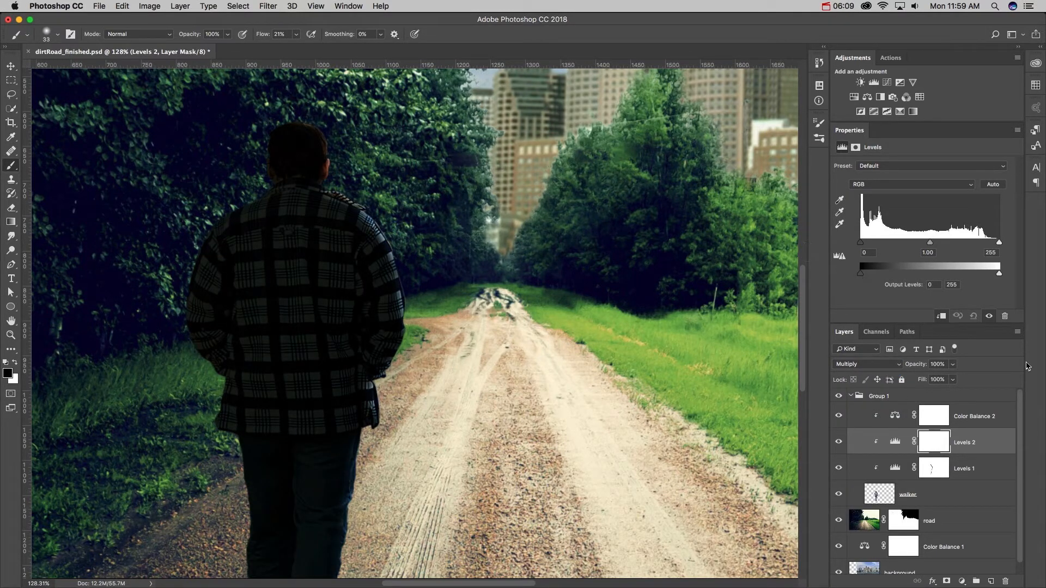
pyautogui.click(938, 444)
pyautogui.press('super+i')
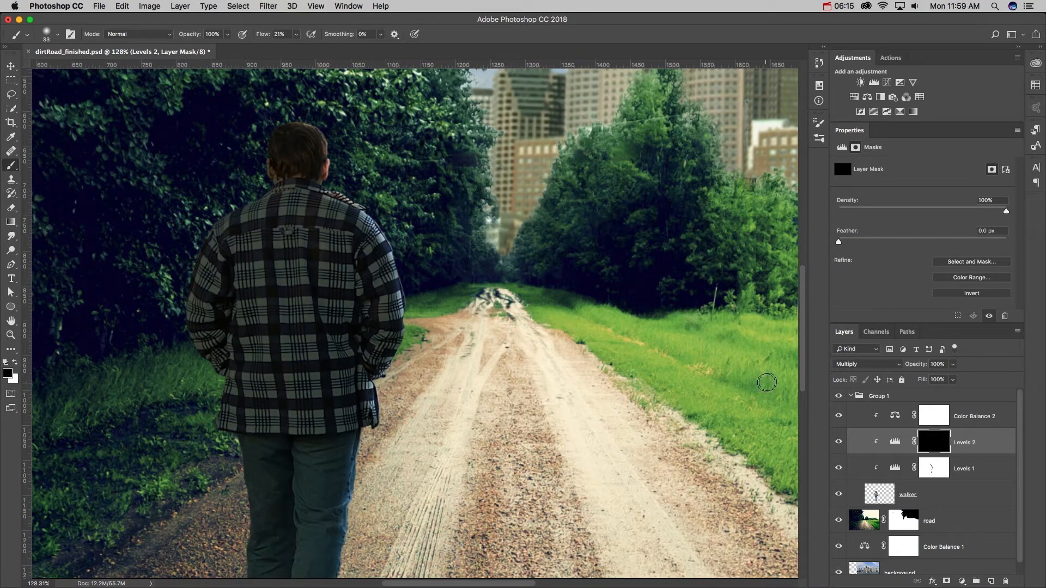
# Paint white on the Levels 2 mask over the walker's left shoulder with a 92 px soft brush at 21% flow.
pyautogui.moveTo(368, 216); pyautogui.dragTo(376, 237)
pyautogui.press('z')
pyautogui.moveTo(427, 201); pyautogui.dragTo(340, 208)
pyautogui.moveTo(381, 177); pyautogui.dragTo(393, 186)
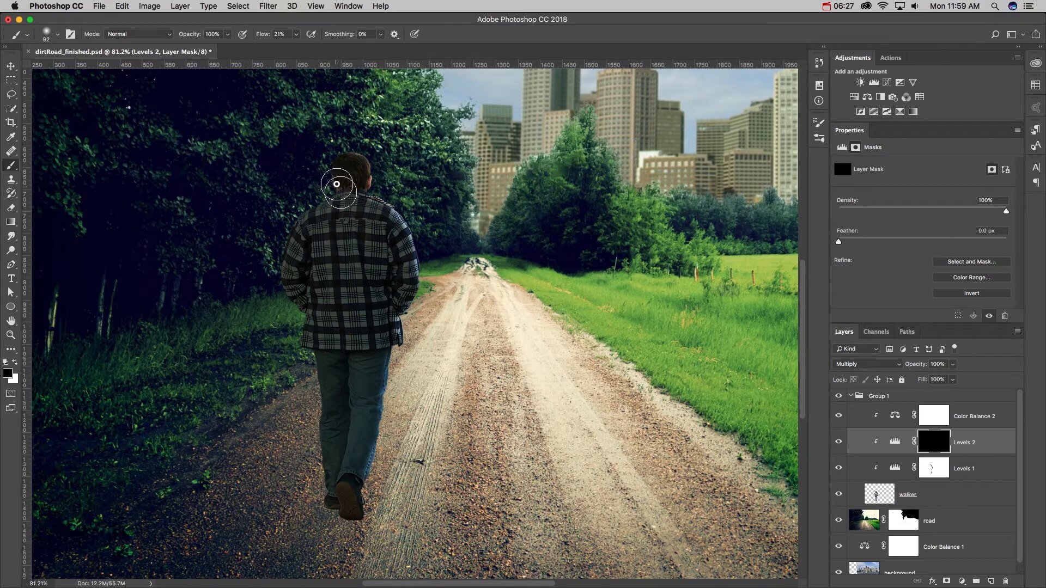
pyautogui.press('x')
pyautogui.press('c')
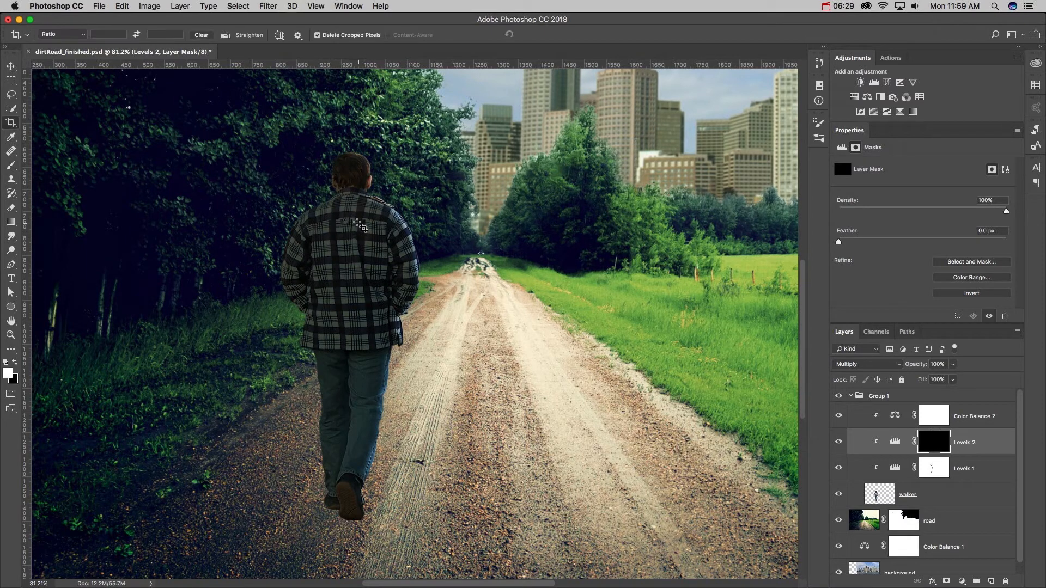
pyautogui.press('b')
pyautogui.press('x')
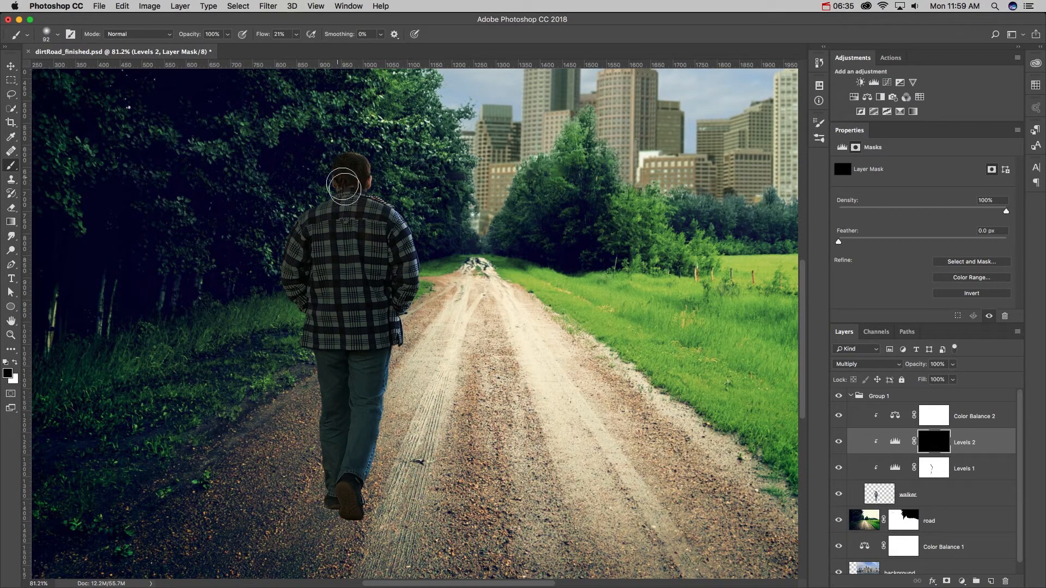
pyautogui.press('x')
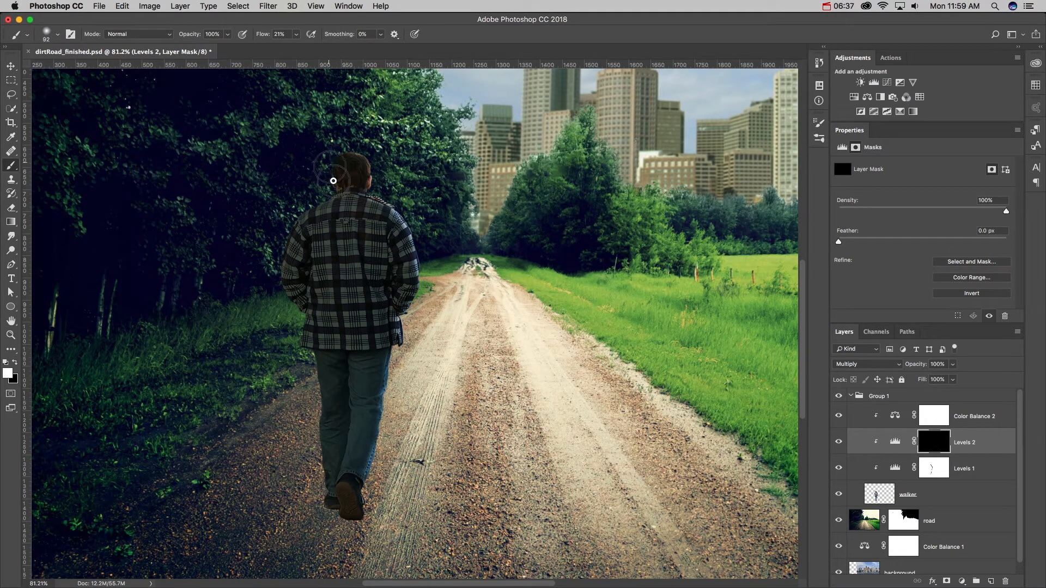
pyautogui.moveTo(316, 205)
pyautogui.mouseDown()
pyautogui.moveTo(332, 200)
pyautogui.moveTo(280, 233)
pyautogui.moveTo(262, 206)
pyautogui.mouseUp()
# At 7% flow, paint white on the Levels 2 mask down the walker's left side, and down his middle with a 65 px brush.
pyautogui.moveTo(261, 25); pyautogui.dragTo(253, 26)
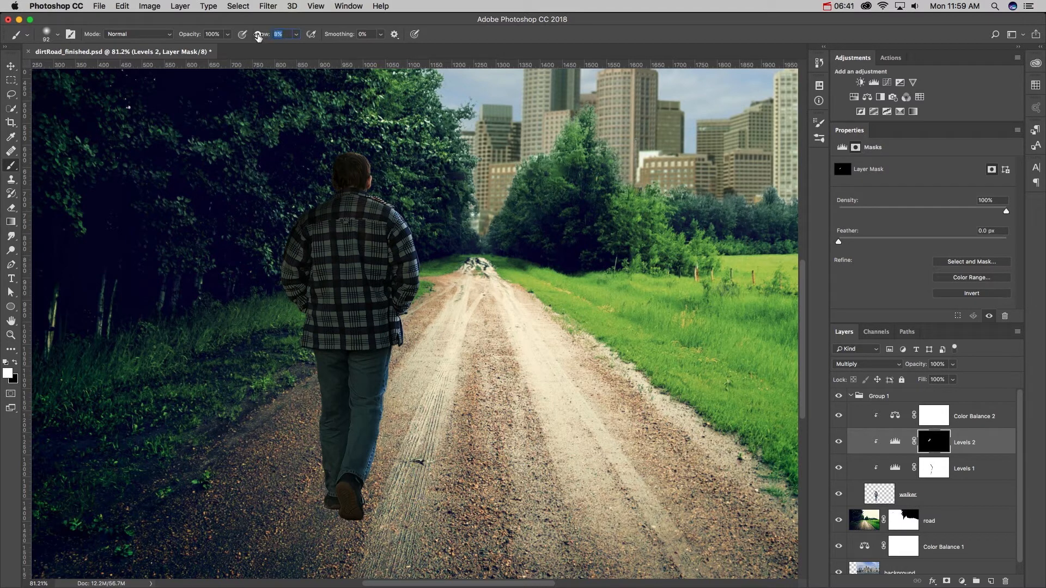
pyautogui.moveTo(292, 237)
pyautogui.mouseDown()
pyautogui.moveTo(294, 335)
pyautogui.moveTo(331, 339)
pyautogui.moveTo(324, 359)
pyautogui.moveTo(344, 373)
pyautogui.moveTo(343, 455)
pyautogui.mouseUp()
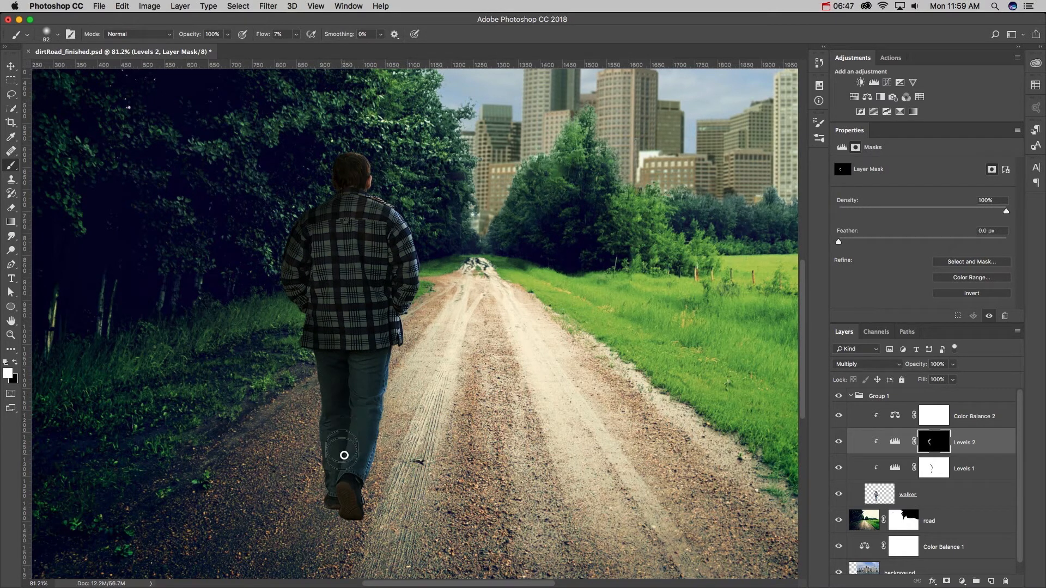
pyautogui.press('[')
pyautogui.press('[')
pyautogui.press('[')
pyautogui.moveTo(369, 276)
pyautogui.mouseDown()
pyautogui.moveTo(388, 299)
pyautogui.moveTo(350, 370)
pyautogui.moveTo(353, 412)
pyautogui.moveTo(334, 461)
pyautogui.moveTo(342, 521)
pyautogui.moveTo(346, 498)
pyautogui.mouseUp()
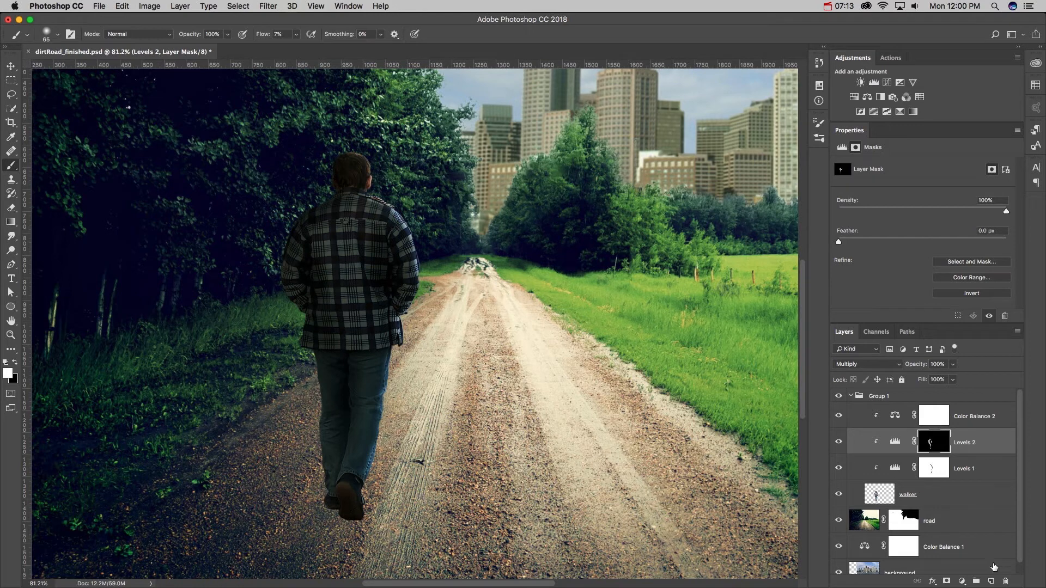
# Collapse Group 1 and select it above the road layer.
pyautogui.click(965, 522)
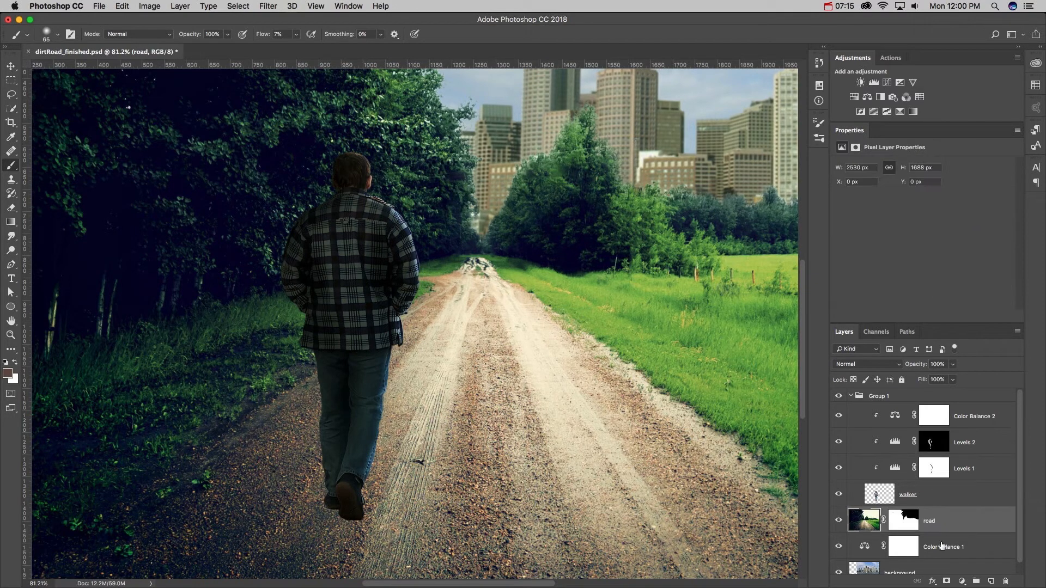
pyautogui.click(852, 397)
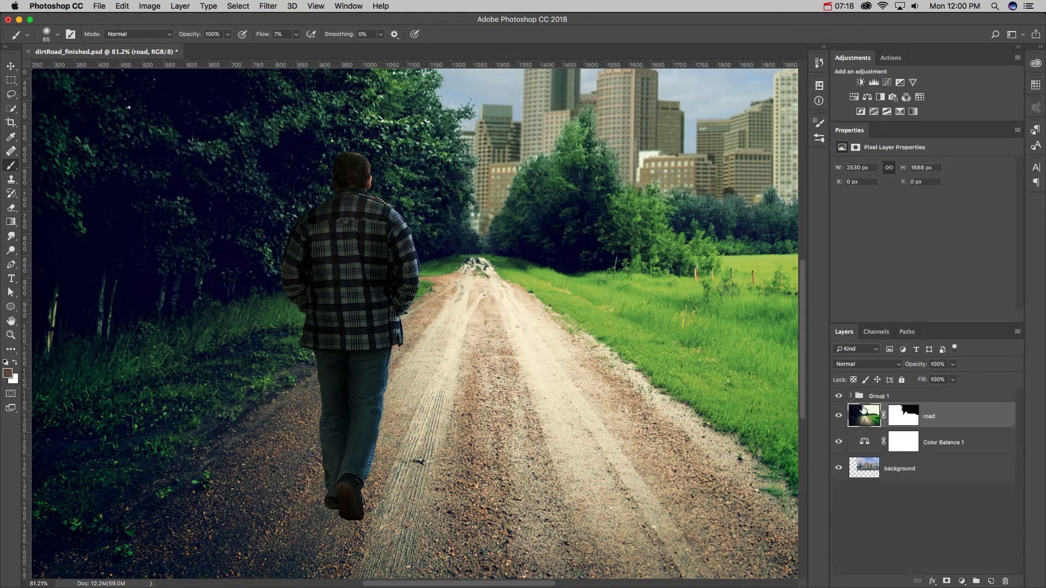
pyautogui.click(932, 396)
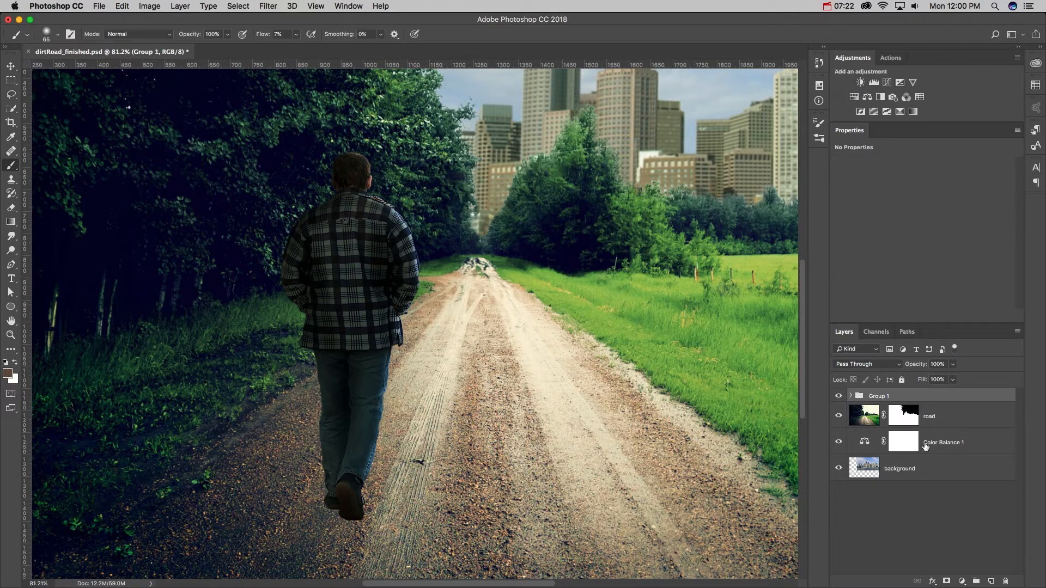
# Create a group named global above Group 1 and add a Hue/Saturation adjustment inside it with saturation at -46.
pyautogui.click(976, 581)
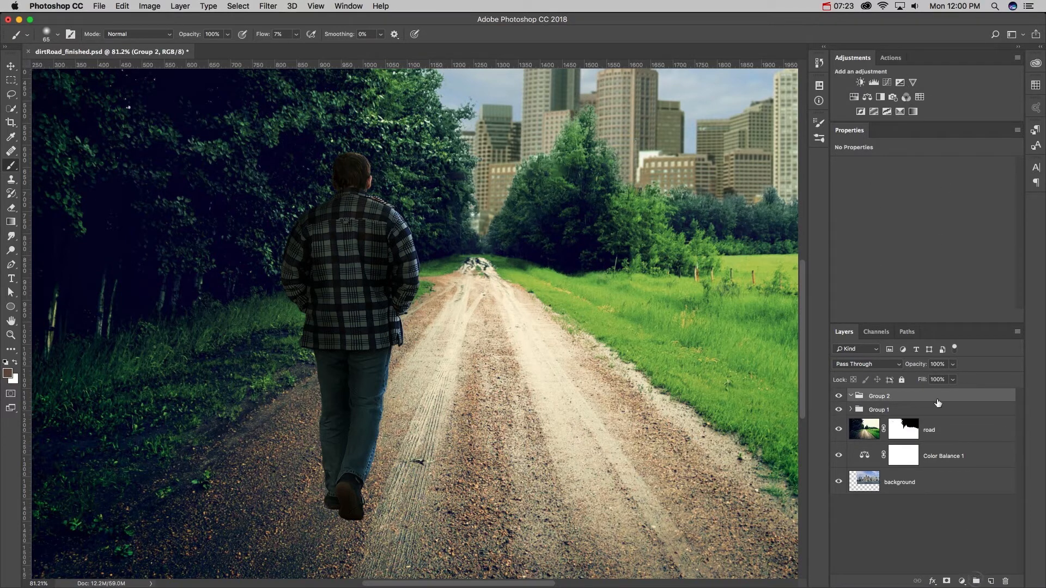
pyautogui.doubleClick(875, 397)
pyautogui.press('Return')
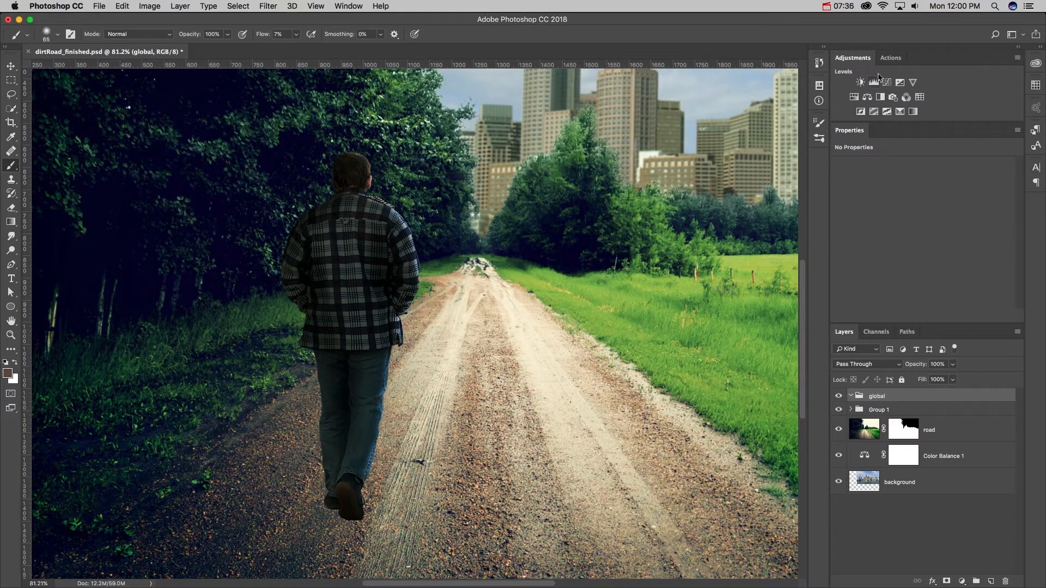
pyautogui.click(856, 97)
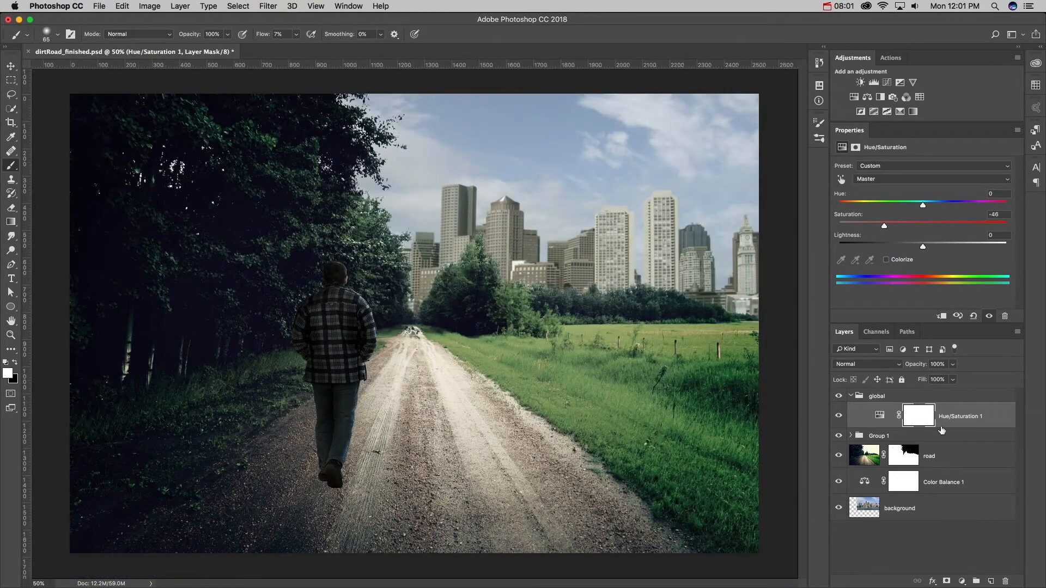
pyautogui.click(853, 398)
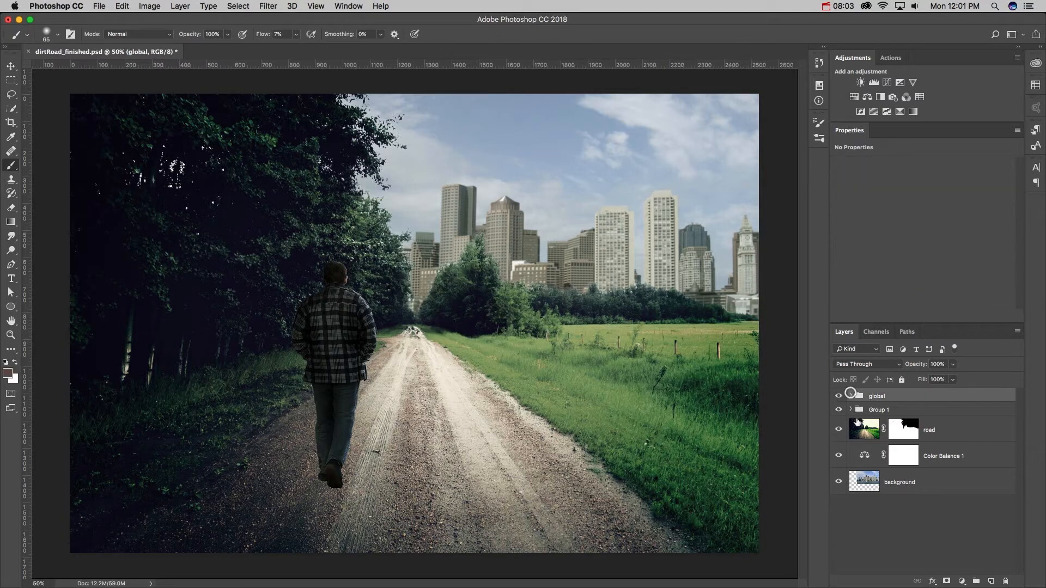
# Expand Group 1 and create a group named shadows directly below the walker layer.
pyautogui.click(851, 410)
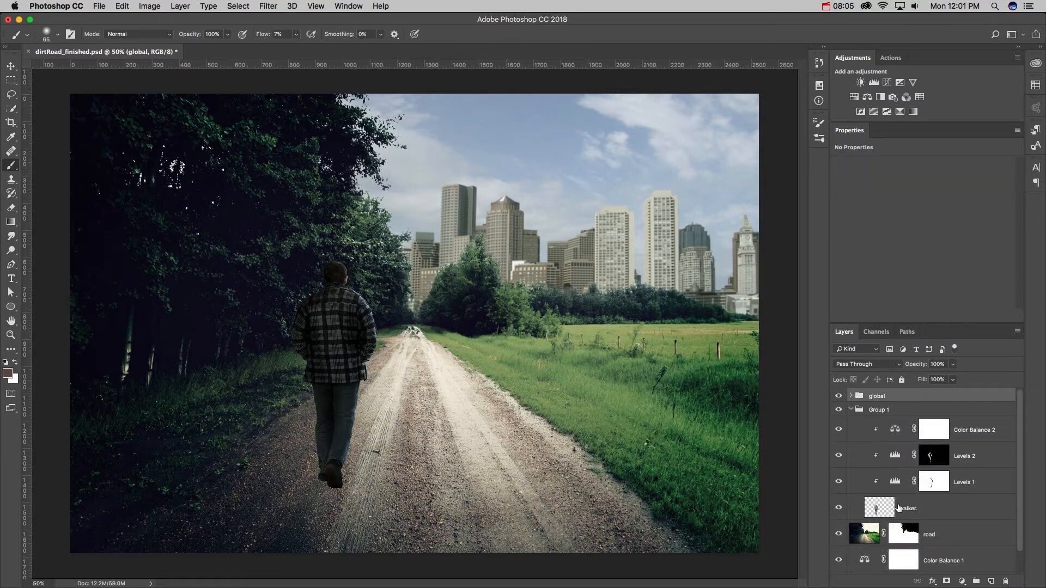
pyautogui.click(963, 515)
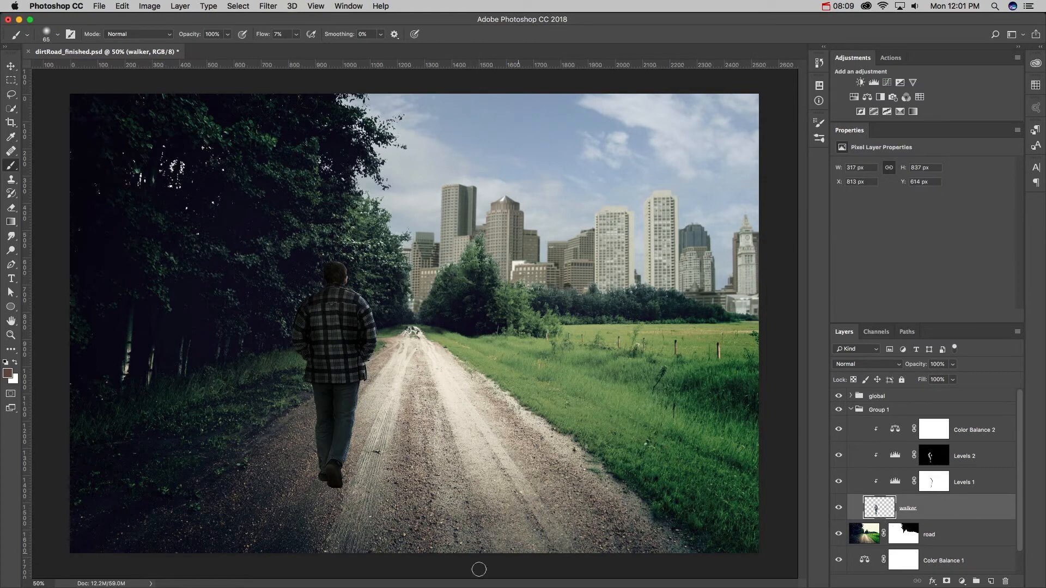
pyautogui.click(977, 581)
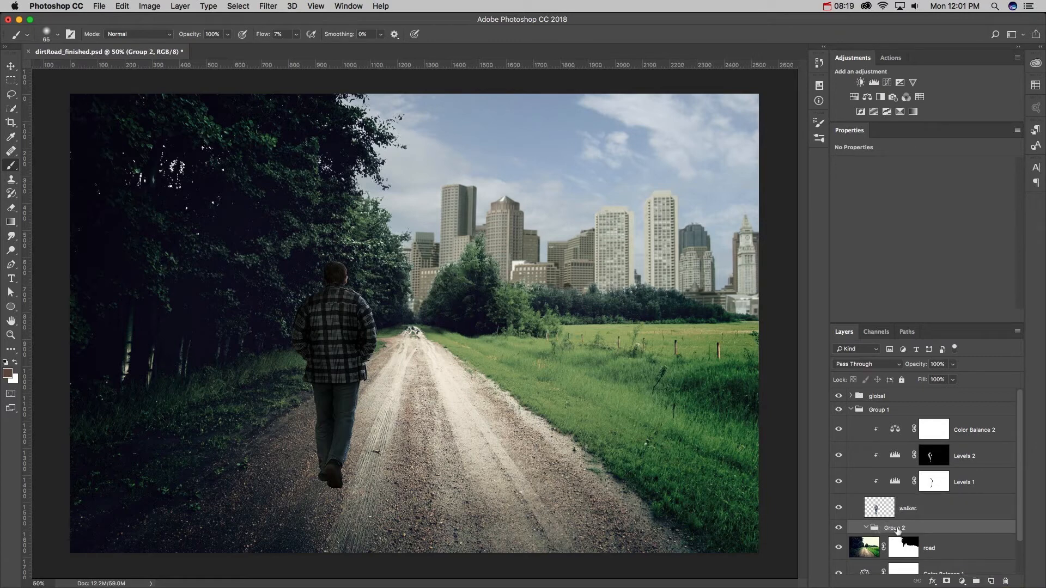
pyautogui.doubleClick(897, 529)
pyautogui.press('Return')
pyautogui.scroll(-2, 997, 561)
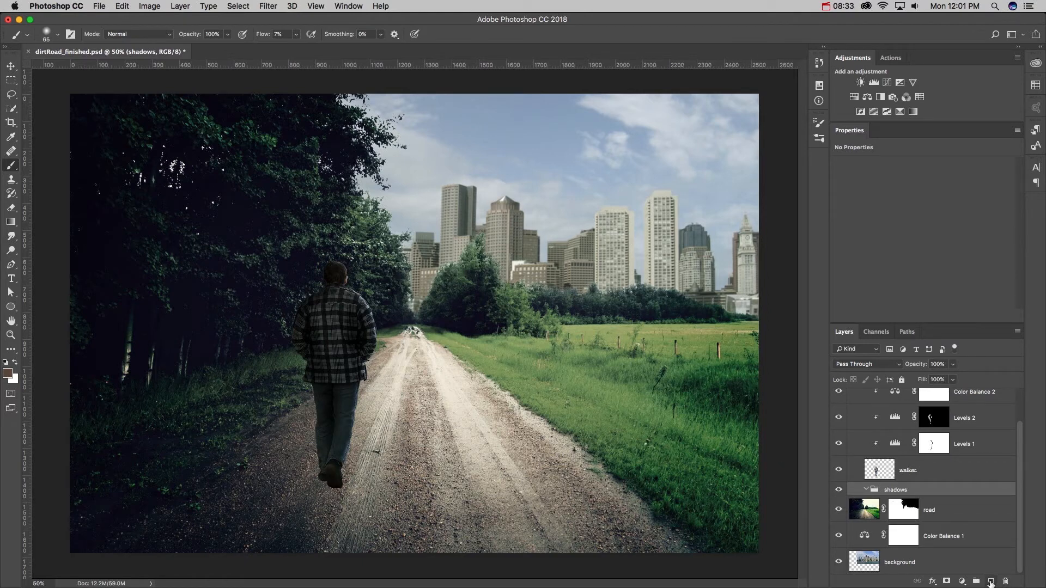
# Add two empty layers inside the shadows group and select the lower one, Layer 1.
pyautogui.click(990, 582)
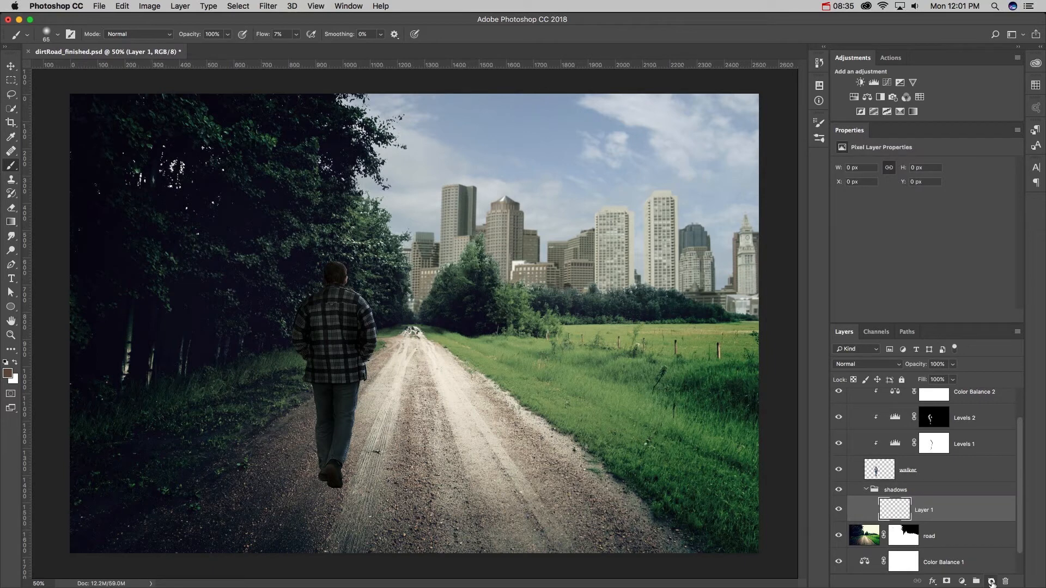
pyautogui.click(991, 582)
pyautogui.moveTo(905, 538); pyautogui.dragTo(908, 539)
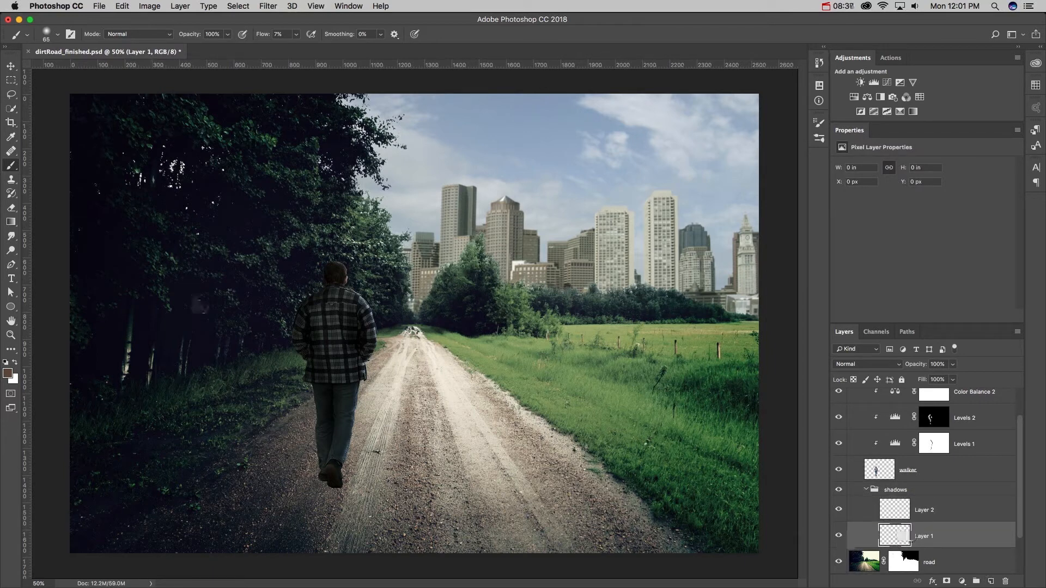
# On Layer 1, outline a four-sided cast shadow from the walker's feet past the image's lower edge with the Polygonal Lasso and fill it with black.
pyautogui.click(11, 94)
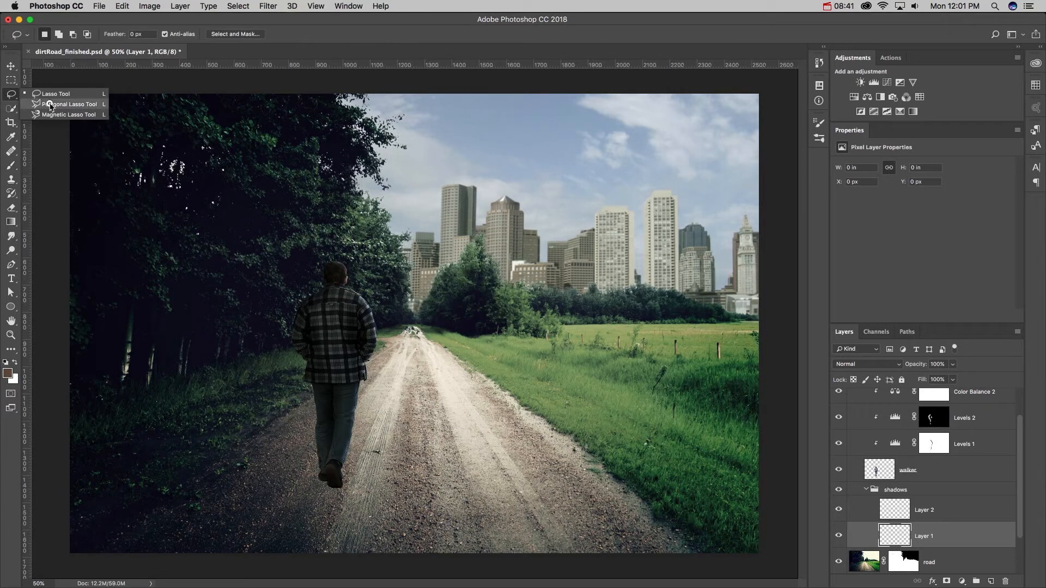
pyautogui.click(49, 104)
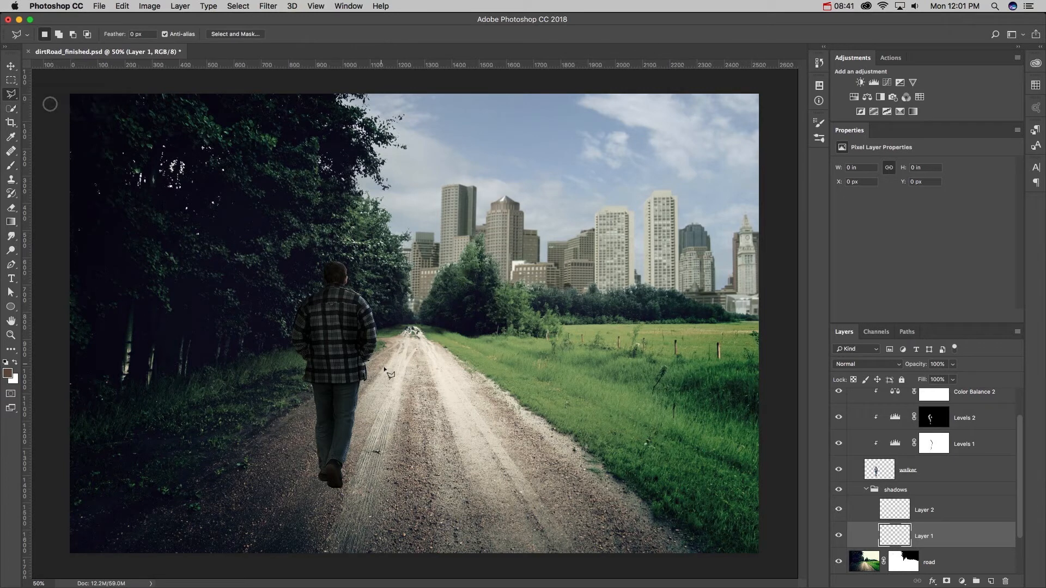
pyautogui.click(320, 473)
pyautogui.click(199, 562)
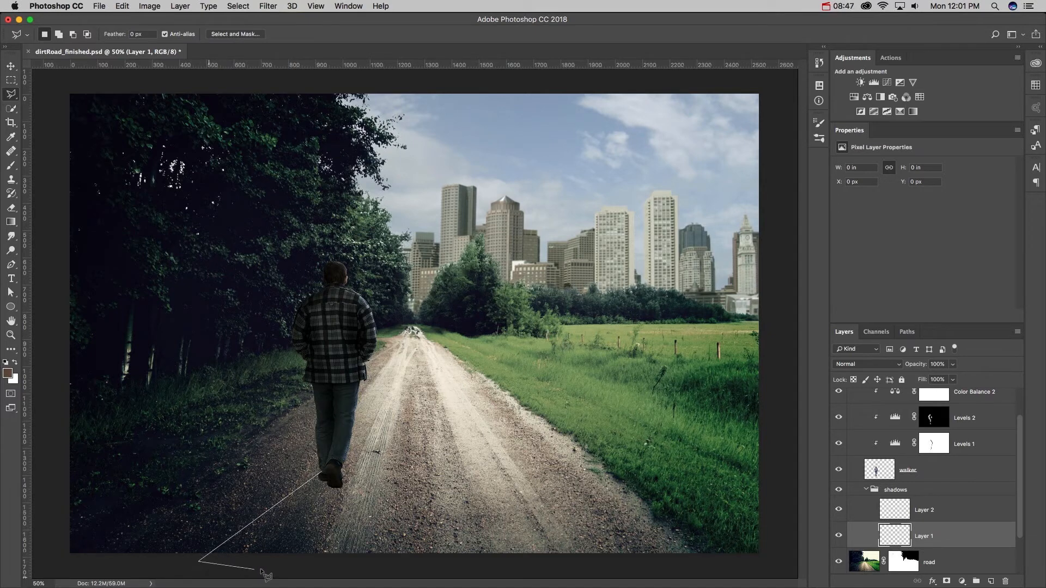
pyautogui.click(290, 566)
pyautogui.click(342, 487)
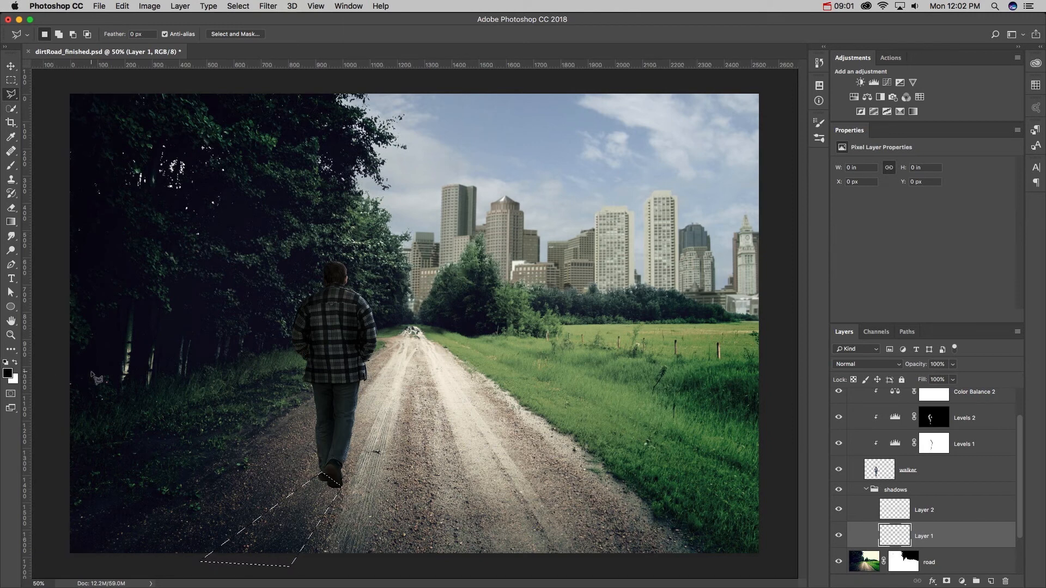
pyautogui.hotkey('alt', 'BackSpace')
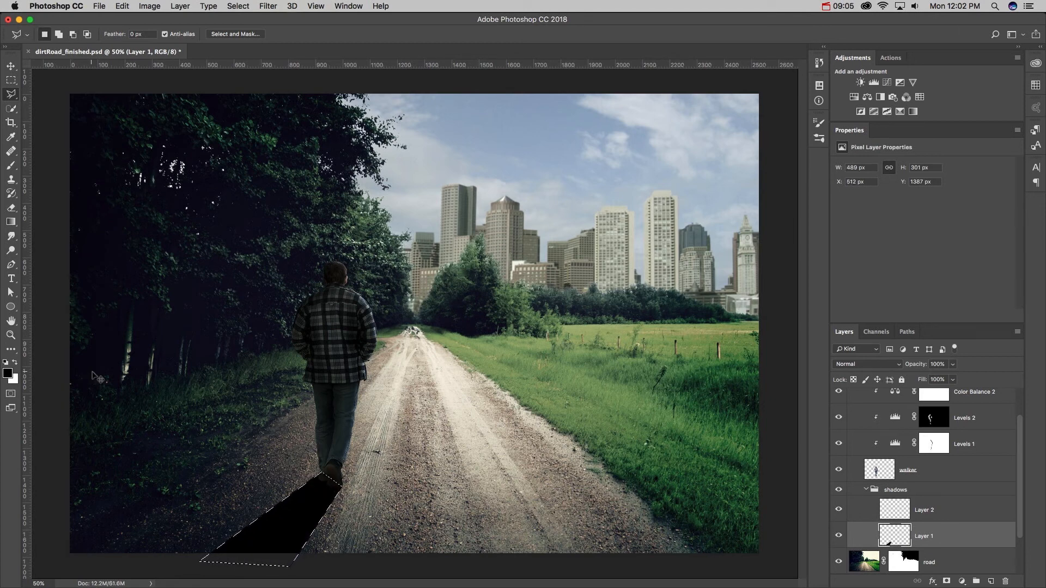
pyautogui.hotkey('ctrl', 'd')
# Soften the cast shadow on Layer 1 with a Gaussian Blur of about 9.1 pixels and lower its opacity to 58%.
pyautogui.click(12, 67)
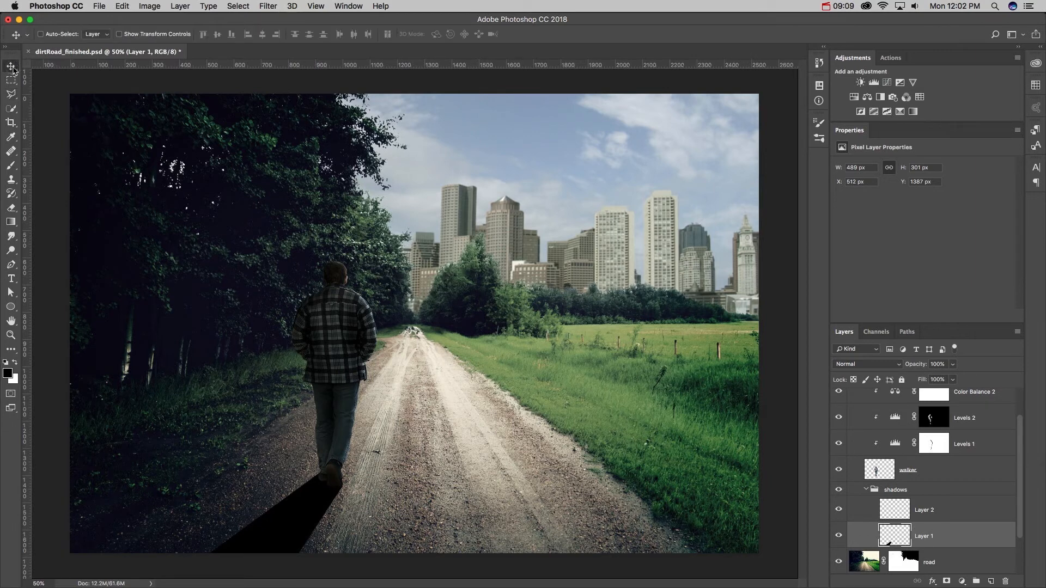
pyautogui.click(268, 6)
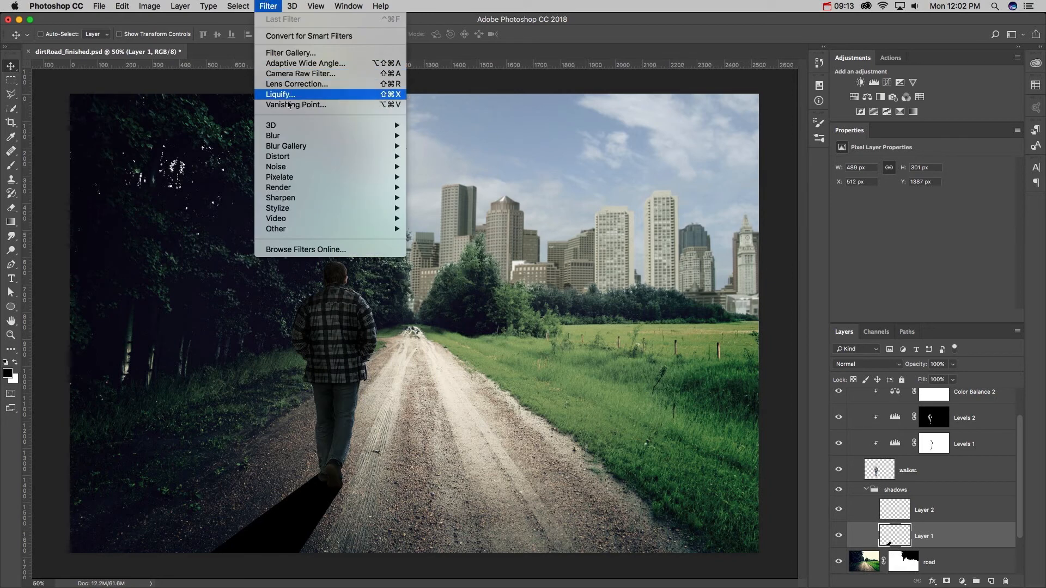
pyautogui.moveTo(292, 129)
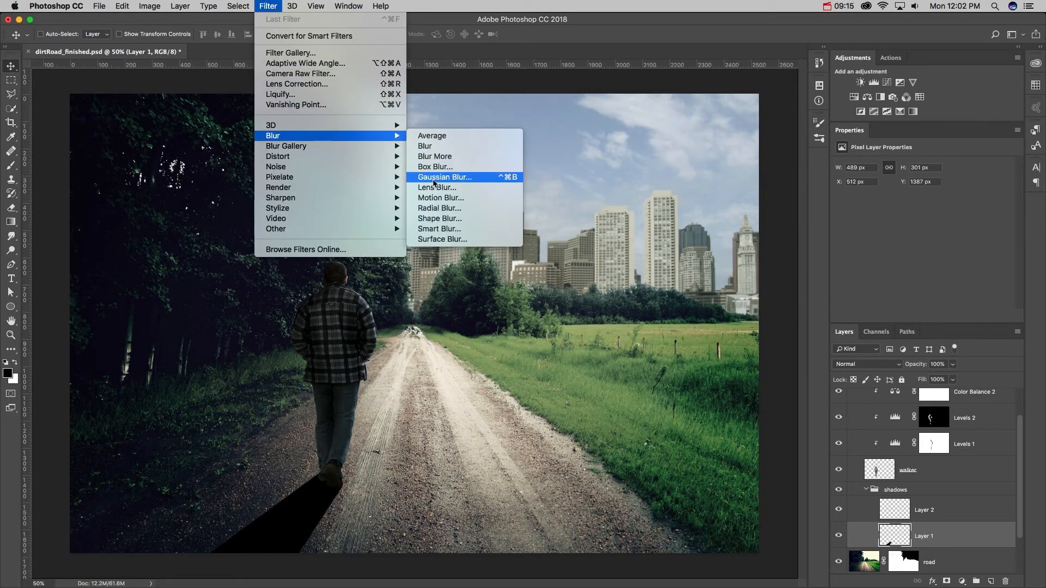
pyautogui.click(434, 177)
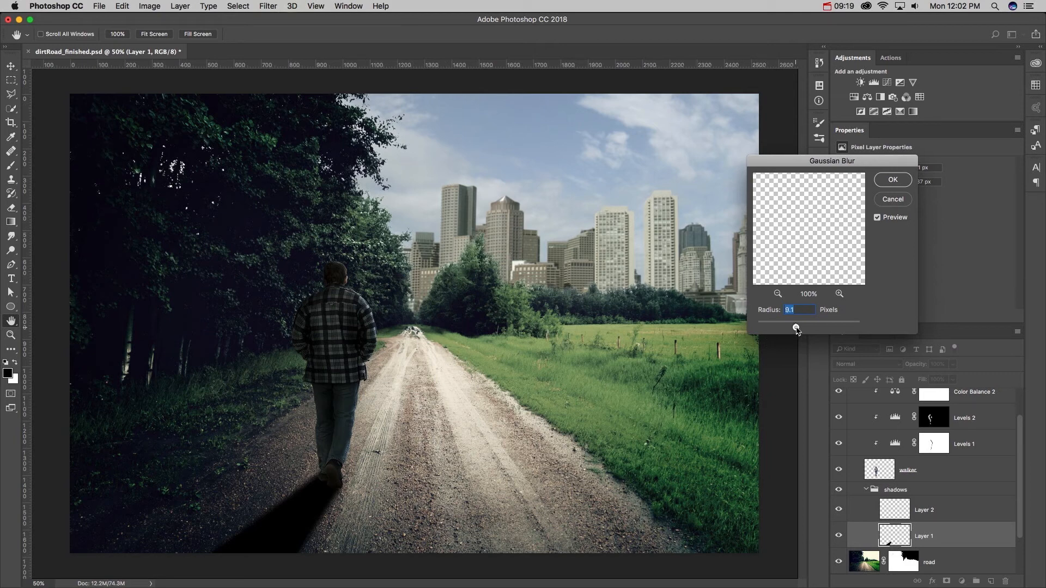
pyautogui.moveTo(797, 330); pyautogui.dragTo(798, 329)
pyautogui.click(894, 180)
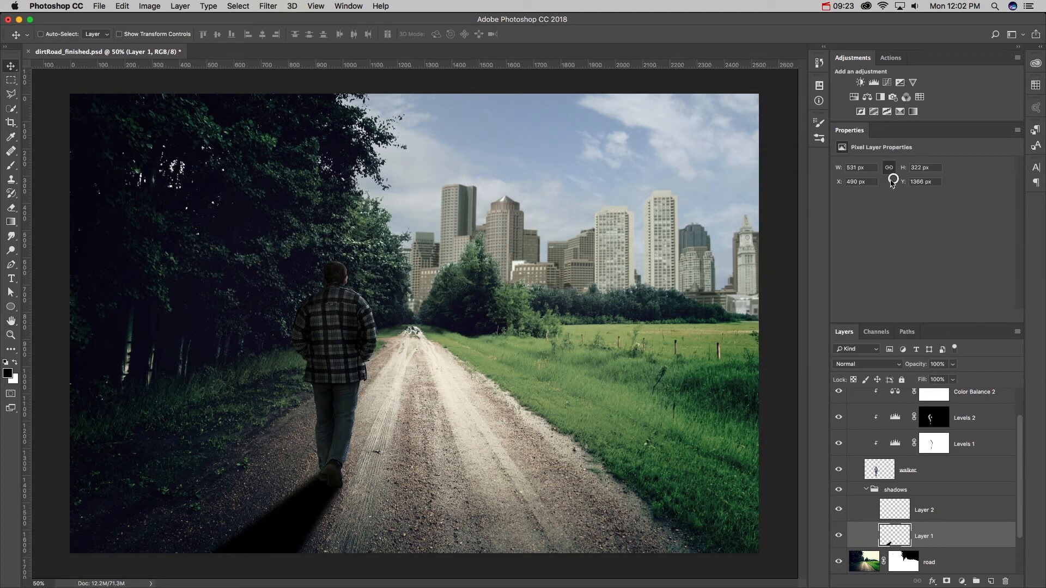
pyautogui.moveTo(921, 365)
pyautogui.mouseDown()
pyautogui.moveTo(900, 367)
pyautogui.moveTo(917, 366)
pyautogui.mouseUp()
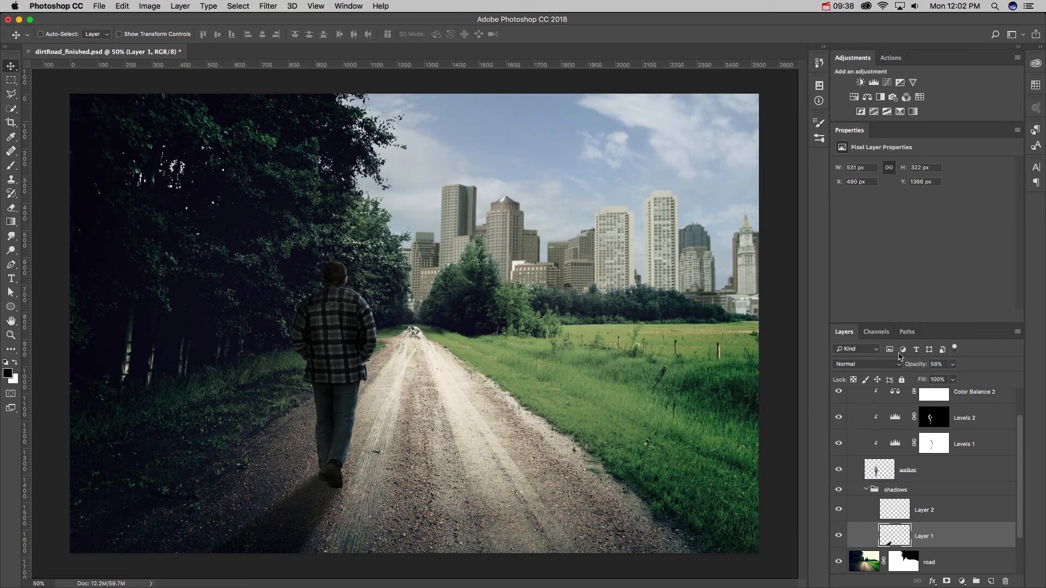
# On Layer 2, paint a black contact shadow under the walker's shoes with a 27 px brush at 7% flow and set the layer opacity to 62%.
pyautogui.click(973, 513)
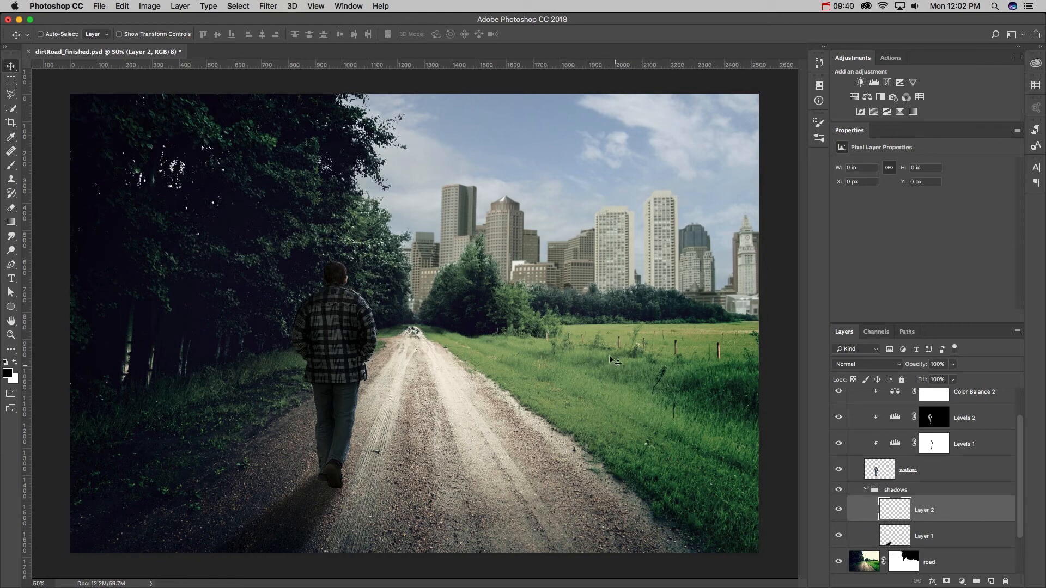
pyautogui.press('z')
pyautogui.moveTo(316, 485); pyautogui.dragTo(423, 486)
pyautogui.press('v')
pyautogui.scroll(-5, 545, 479)
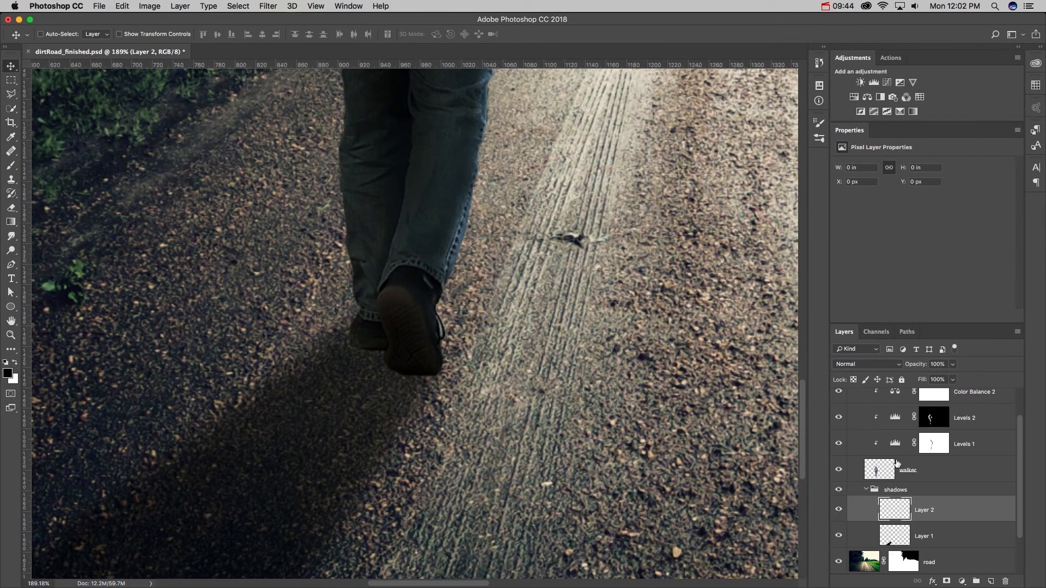
pyautogui.press('b')
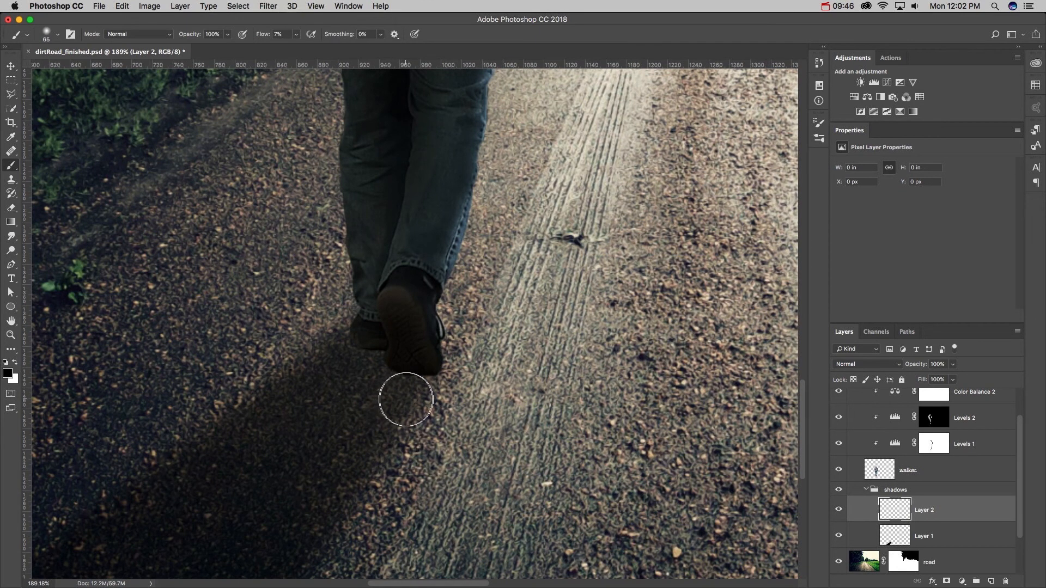
pyautogui.moveTo(411, 369)
pyautogui.mouseDown()
pyautogui.moveTo(390, 378)
pyautogui.moveTo(420, 361)
pyautogui.mouseUp()
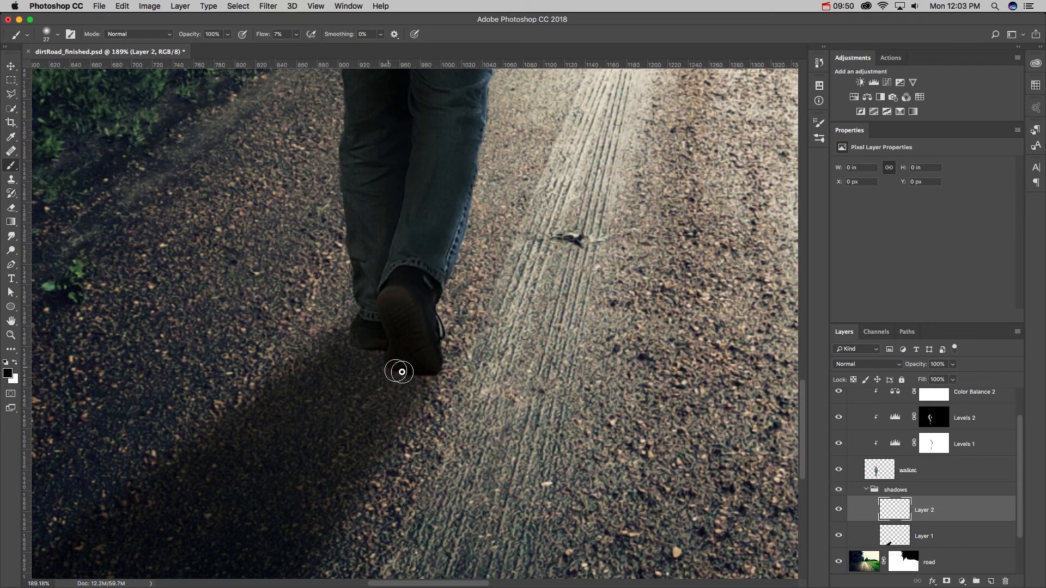
pyautogui.moveTo(916, 364); pyautogui.dragTo(913, 376)
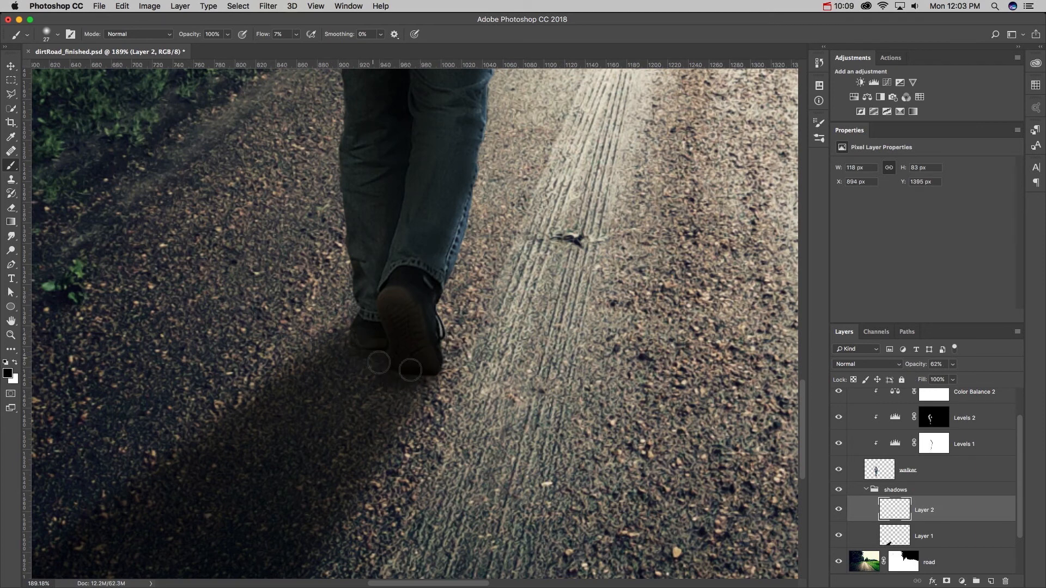
pyautogui.moveTo(921, 366); pyautogui.dragTo(919, 367)
# Toggle the shadows group's visibility to compare the whole composite with and without the walker's shadows.
pyautogui.press('super+minus')
pyautogui.press('super+minus')
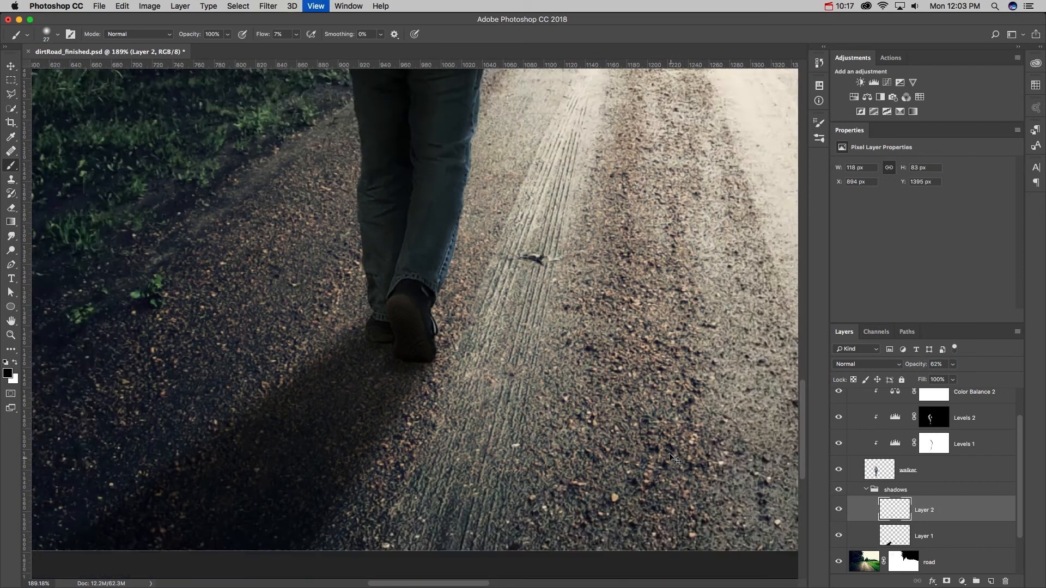
pyautogui.press('super+minus')
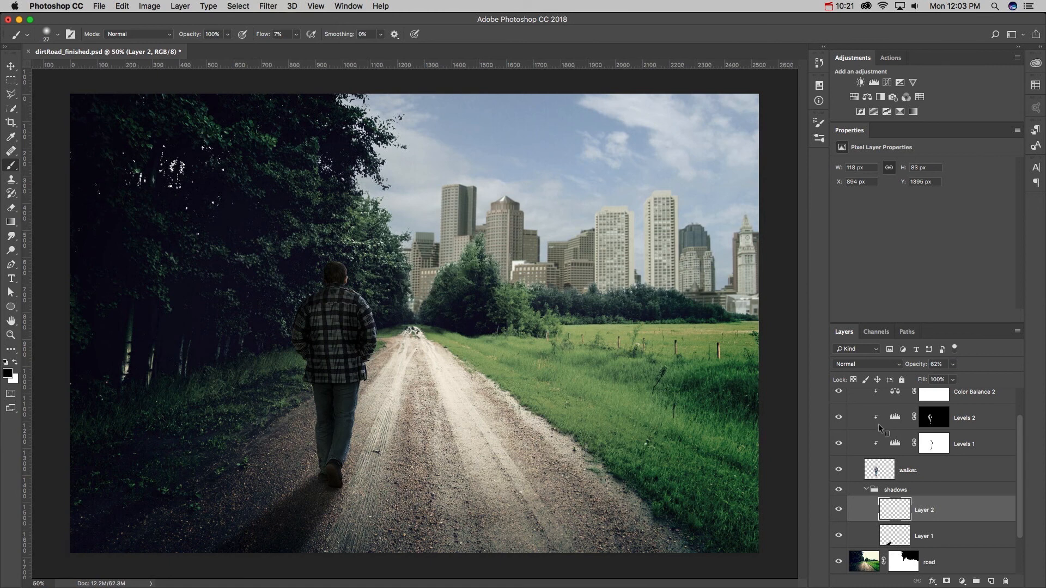
pyautogui.click(843, 490)
pyautogui.click(843, 490)
pyautogui.click(842, 490)
pyautogui.click(842, 490)
pyautogui.click(843, 490)
pyautogui.click(842, 490)
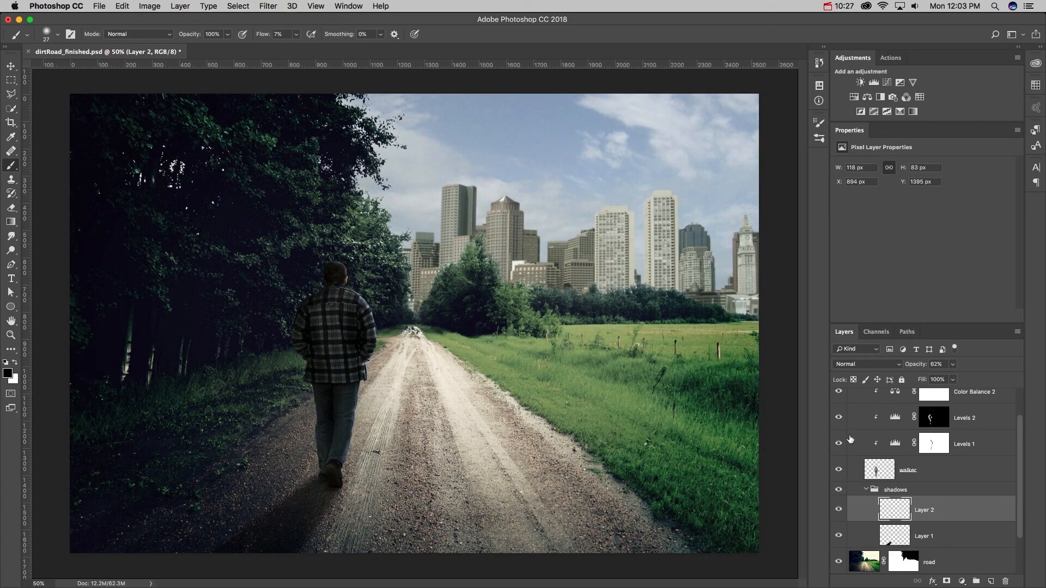